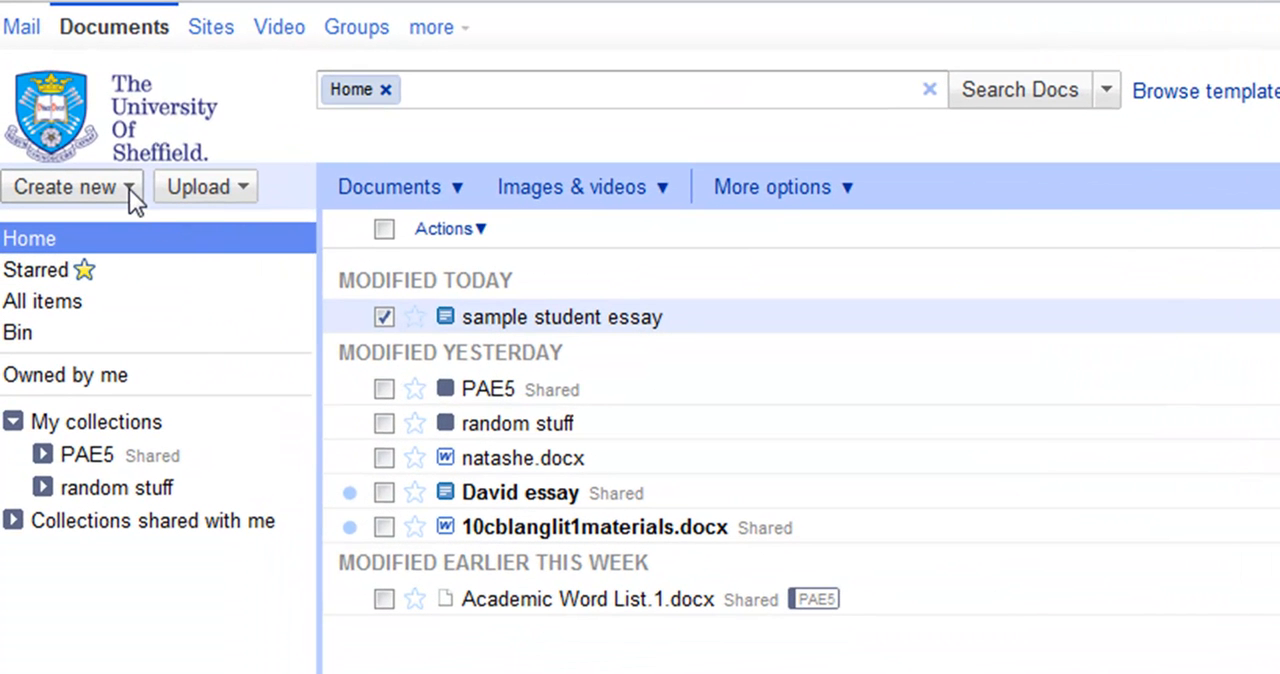
Create a new text document and rename it with the author's first name in the possessive followed by "essay"
click(129, 189)
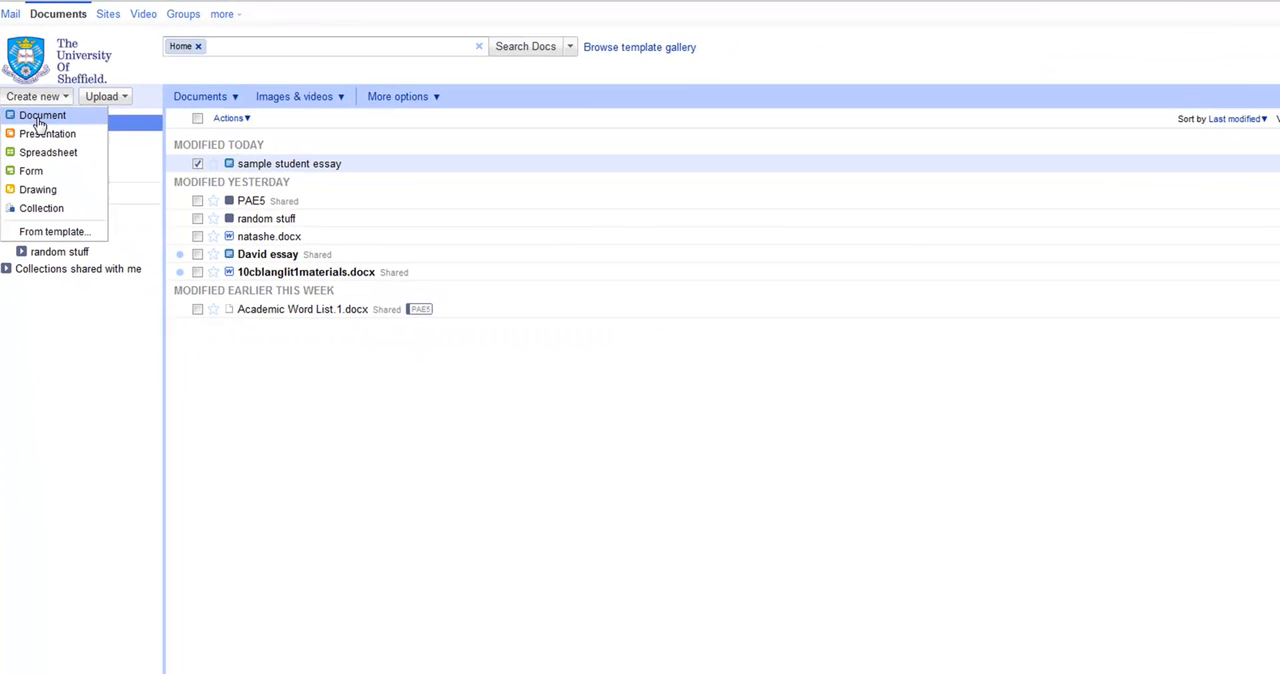
click(76, 224)
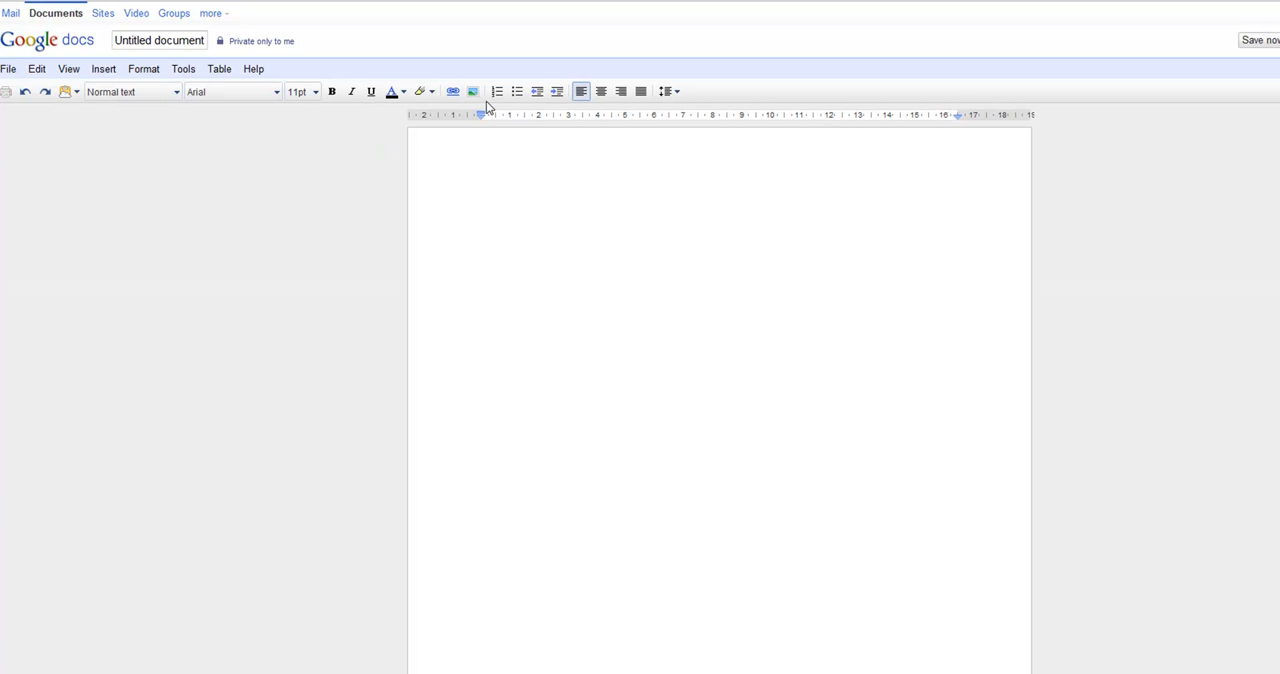
click(150, 42)
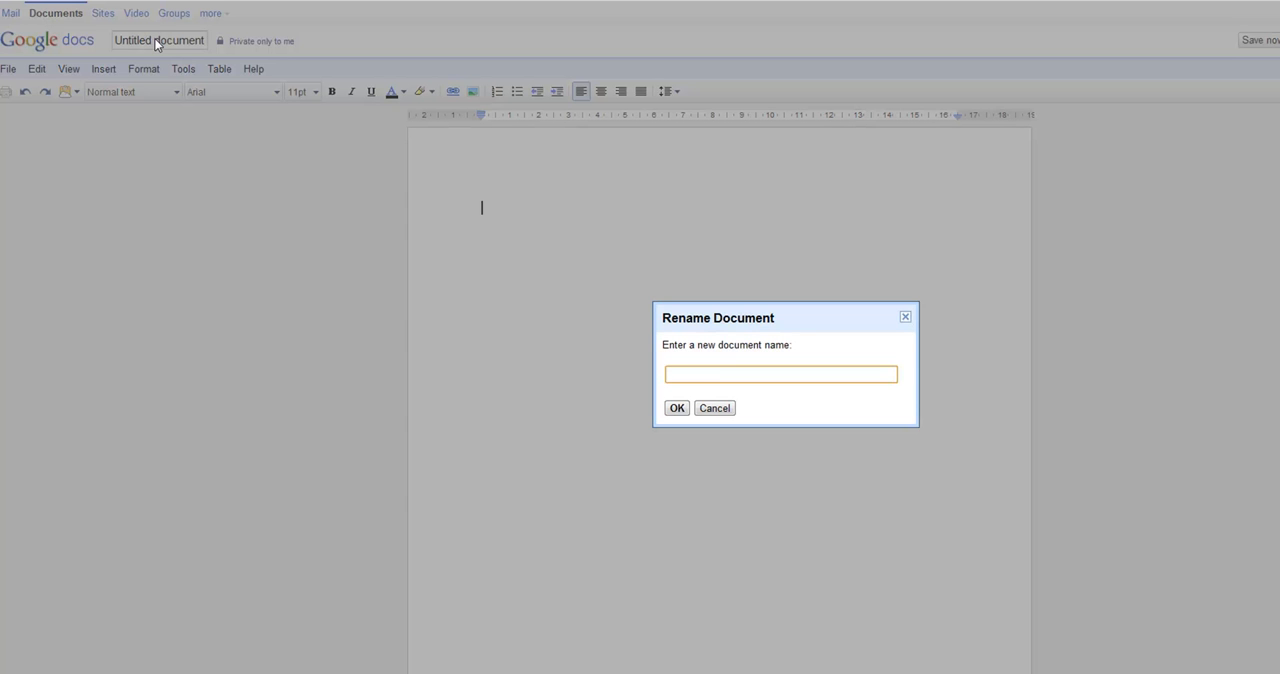
text(David 's essay)
click(677, 408)
Enter the placeholder text "dfdfdfdd" in the document body
text(dfdfdfd)
key(BackSpace)
key(BackSpace)
key(BackSpace)
key(BackSpace)
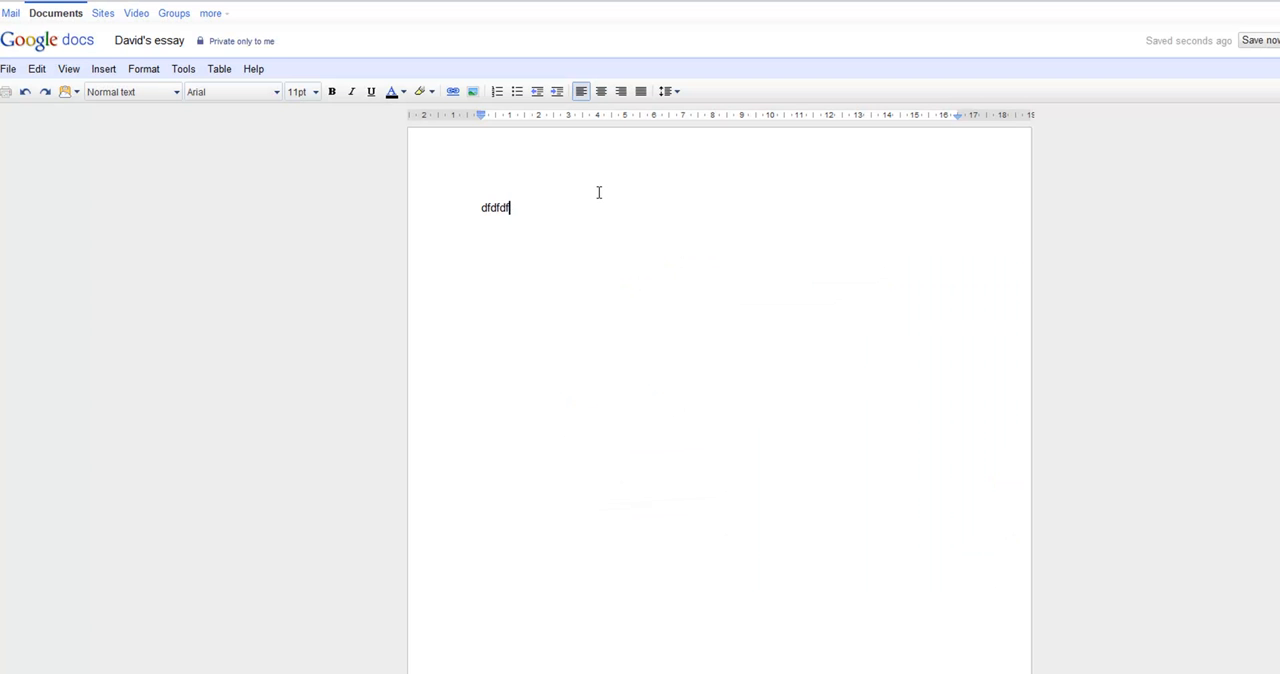
key(BackSpace)
key(BackSpace)
key(BackSpace)
text(dfdfdfdd)
click(474, 92)
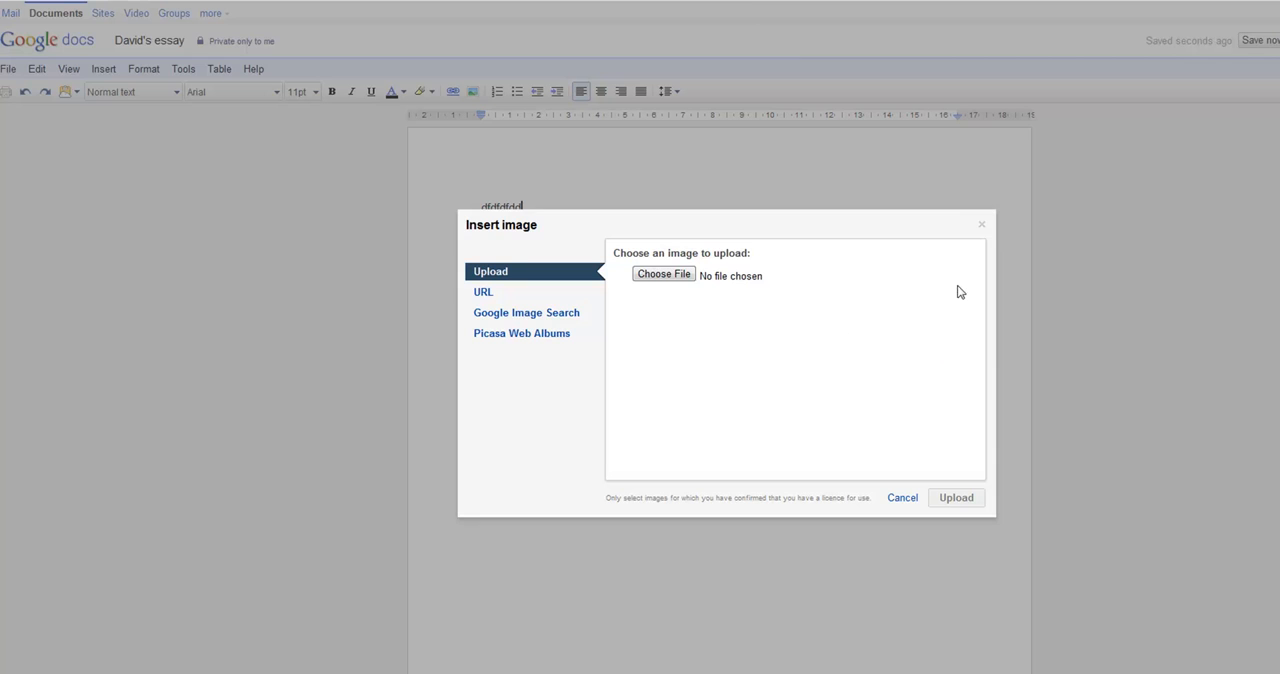
click(982, 228)
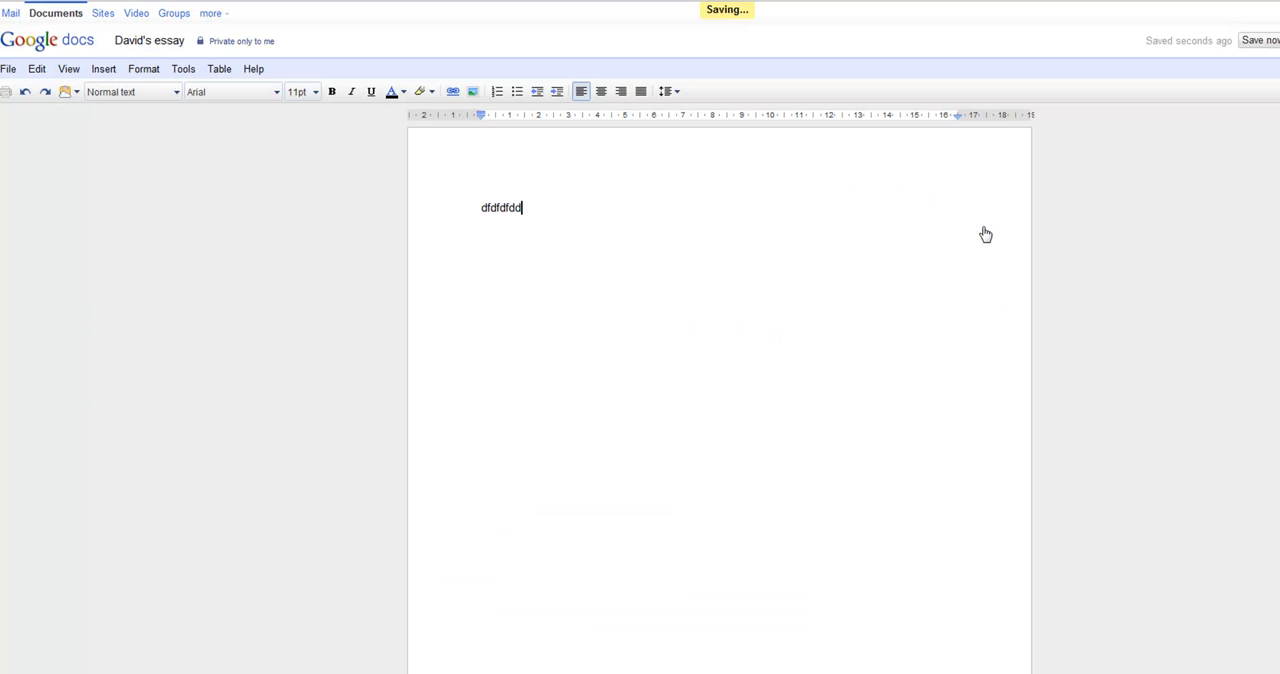
click(102, 68)
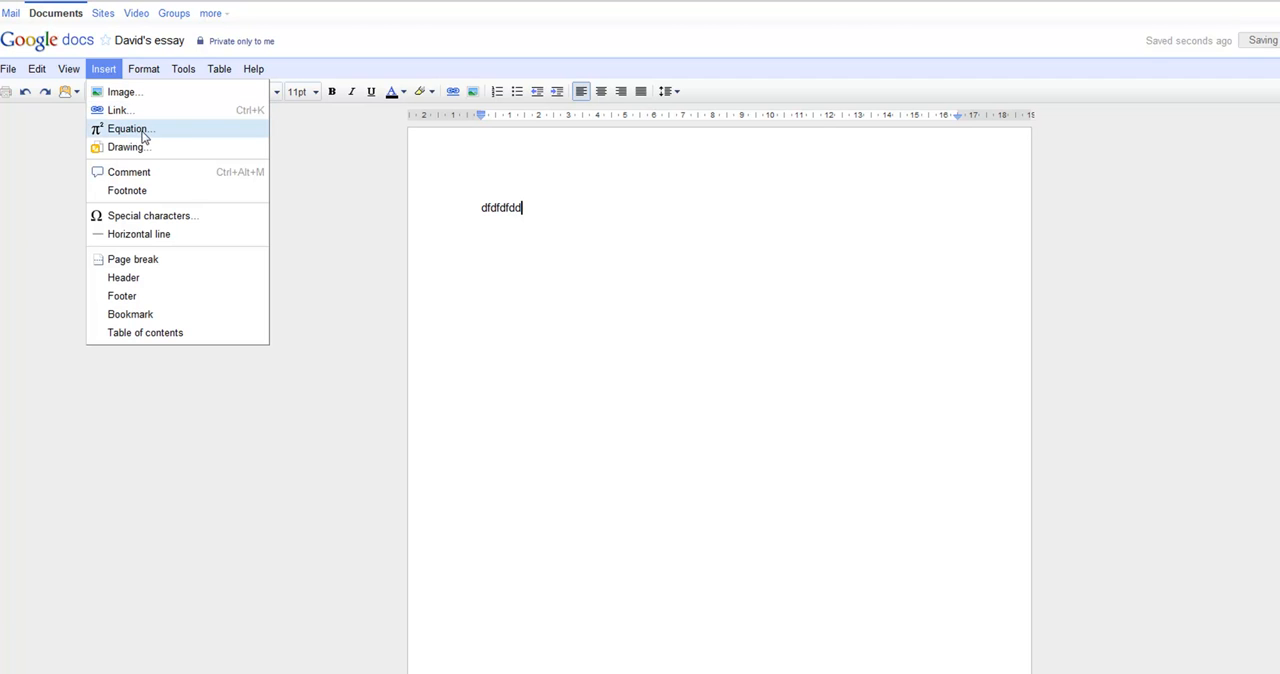
click(385, 207)
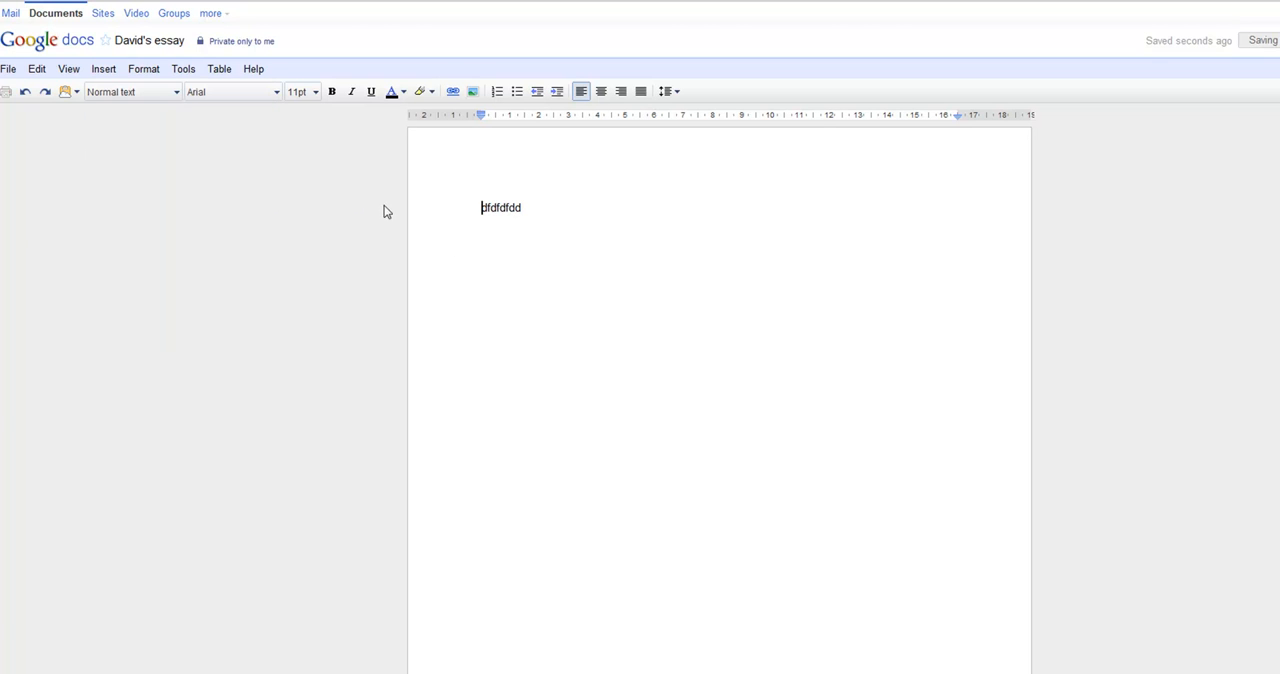
Insert a small table into the document and save it
click(219, 69)
mouse_move(231, 100)
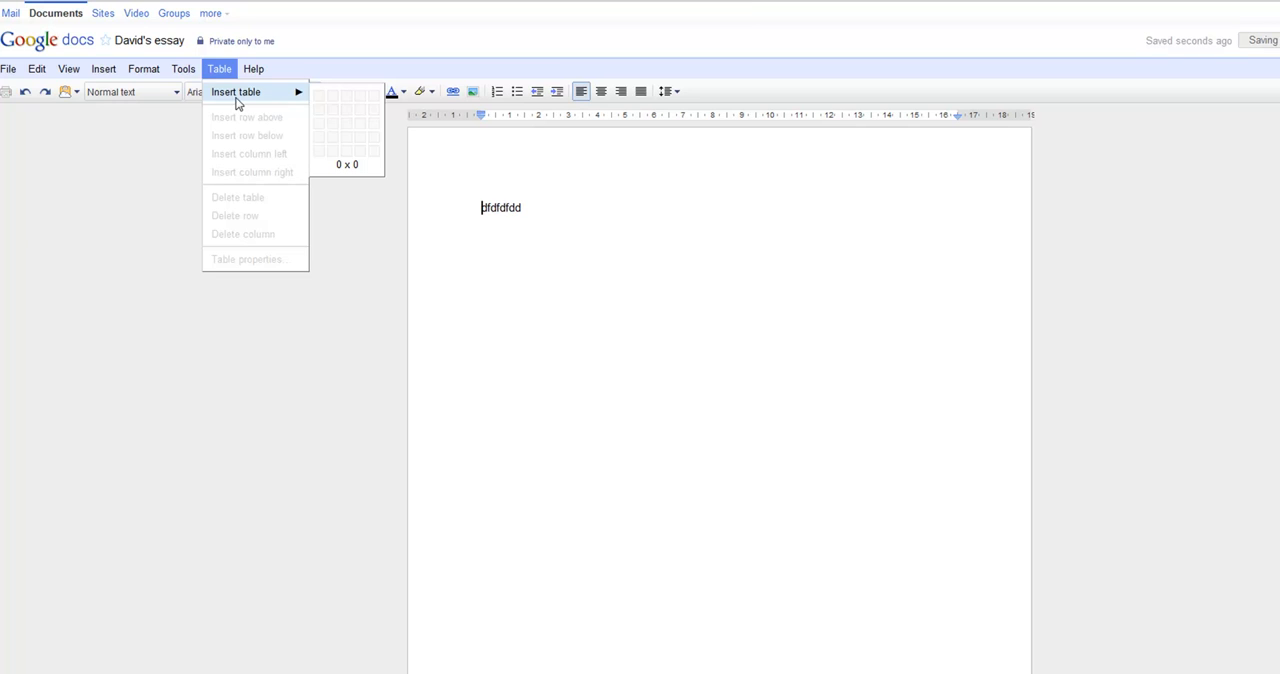
click(328, 111)
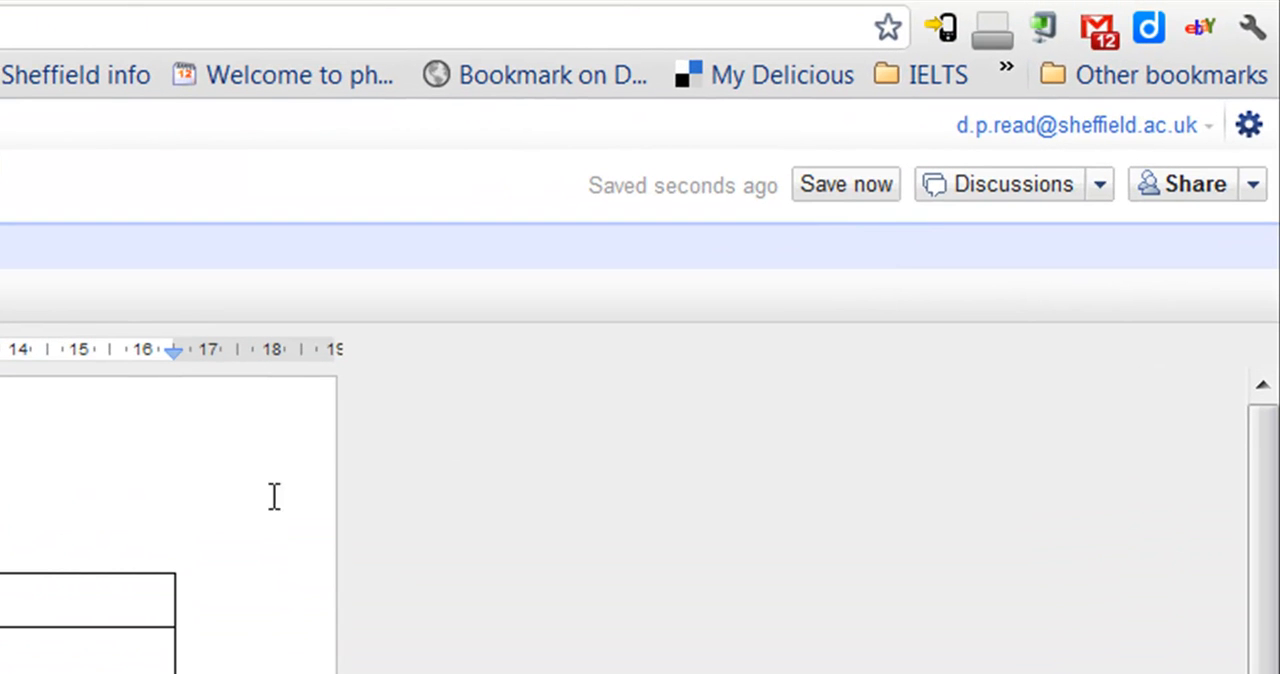
click(887, 195)
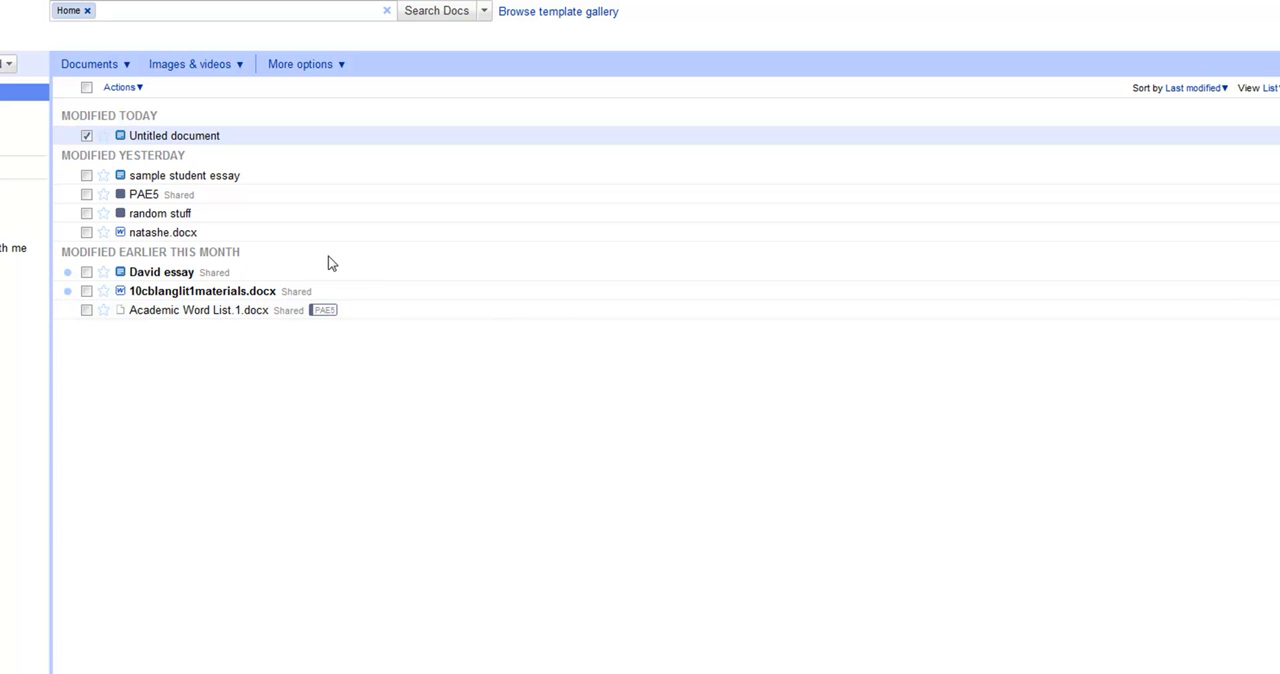
Open "sample student essay" from the document list and look through its available download formats
click(176, 138)
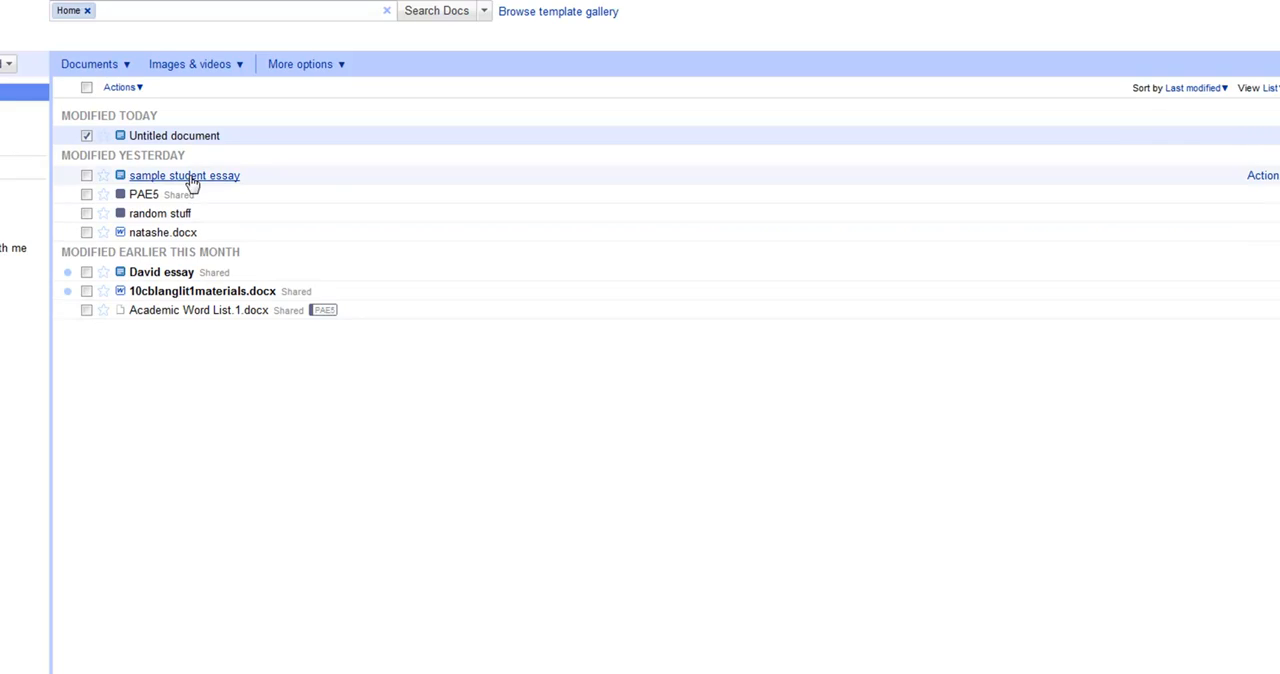
click(192, 180)
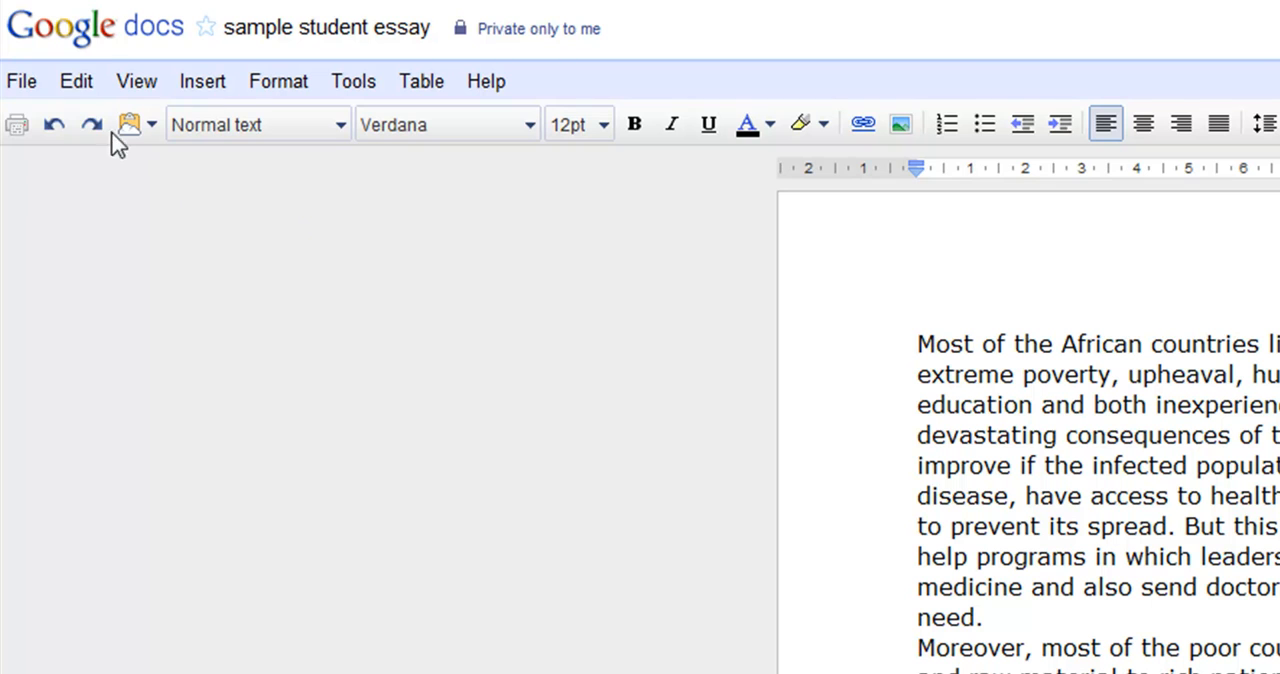
click(13, 82)
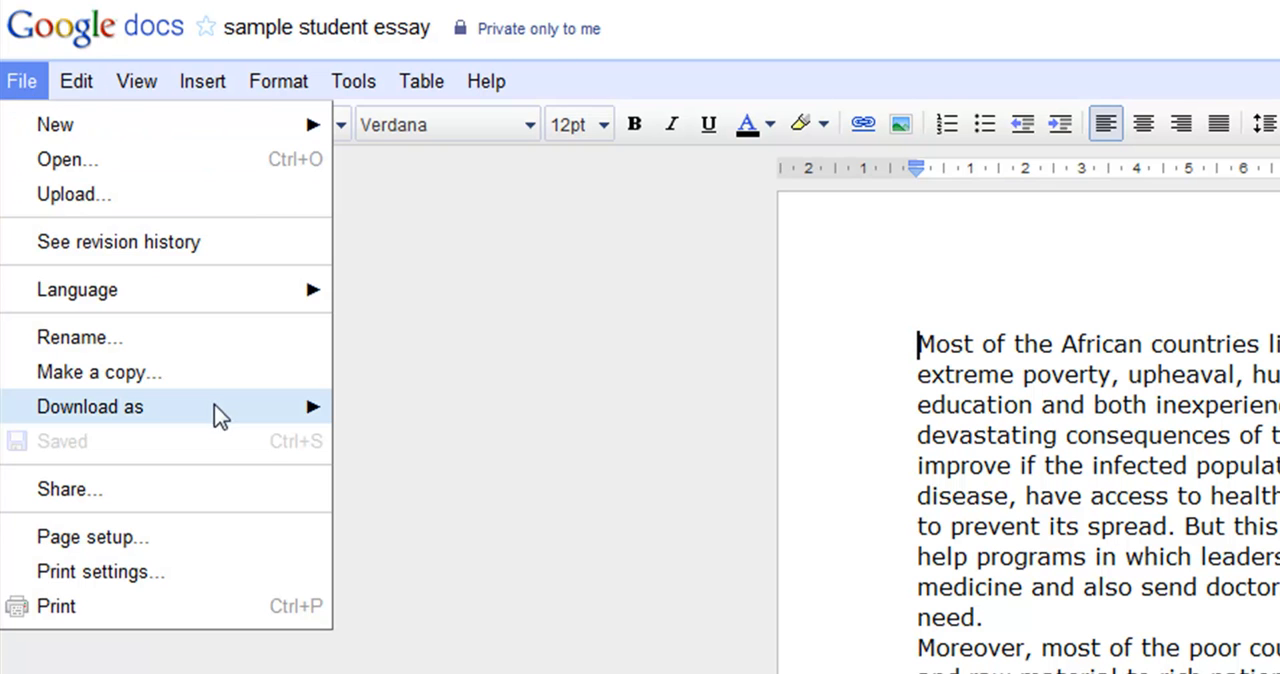
mouse_move(209, 423)
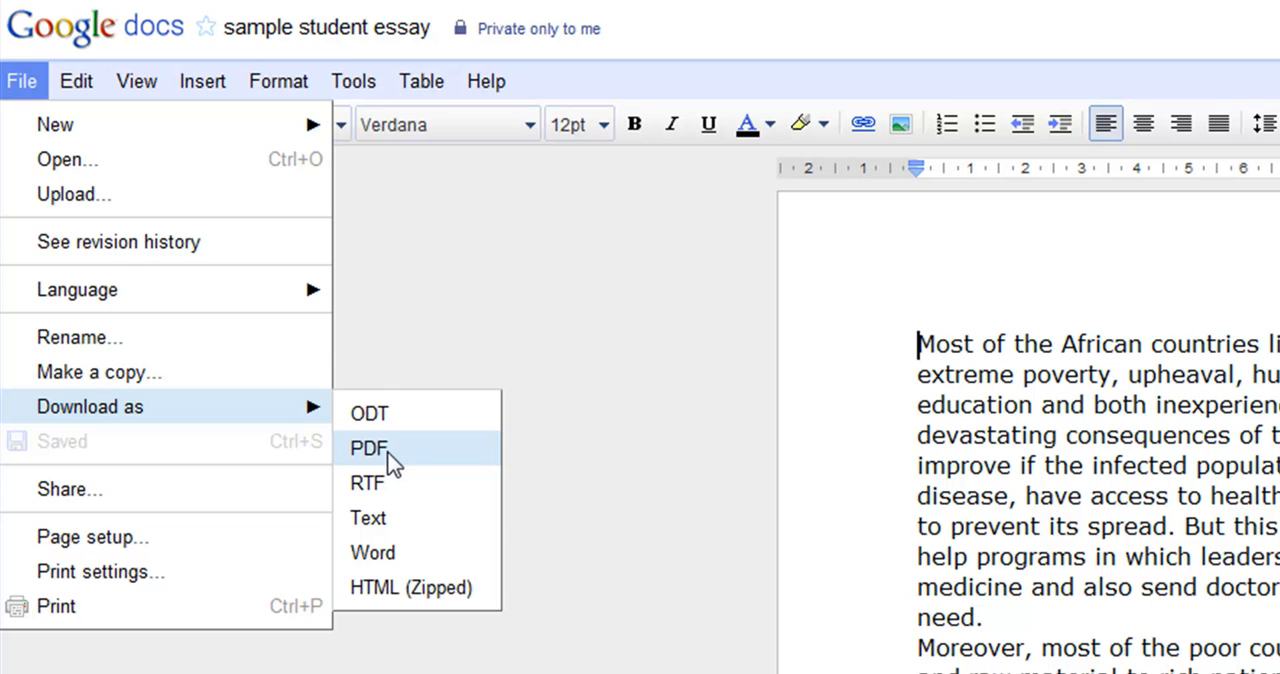
click(438, 273)
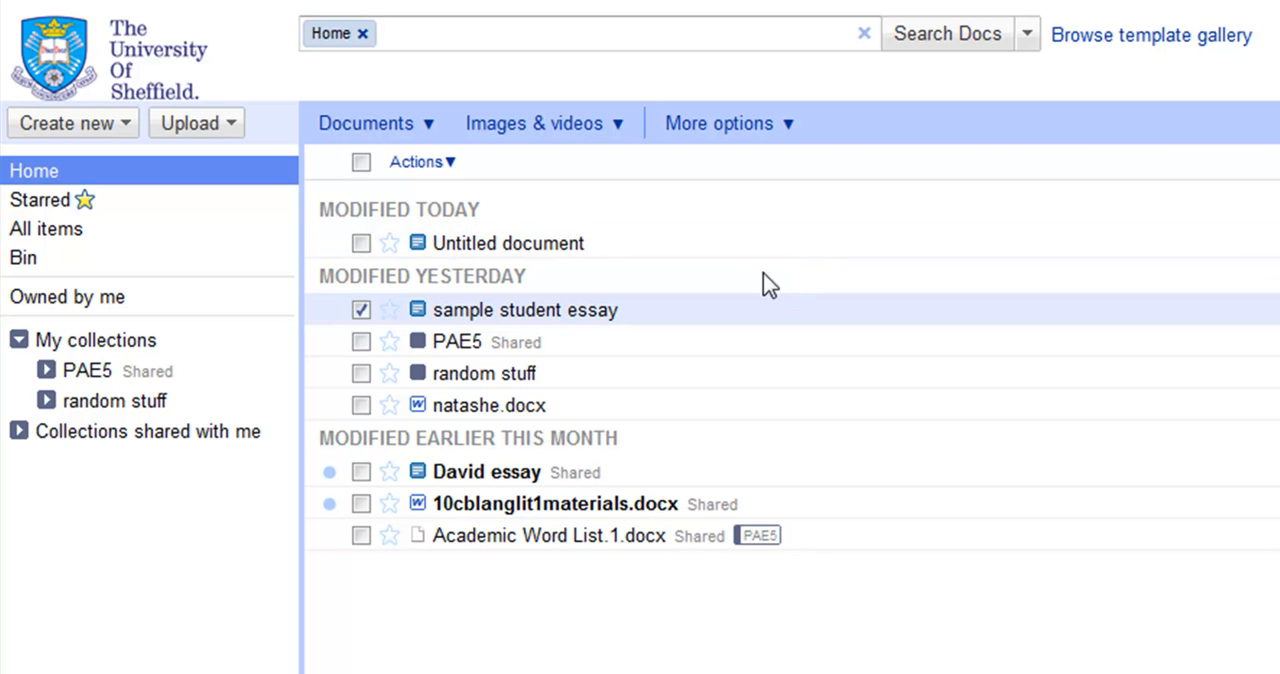
Create another text document and rename it with the student's first name in the possessive followed by "argument essay"
click(112, 116)
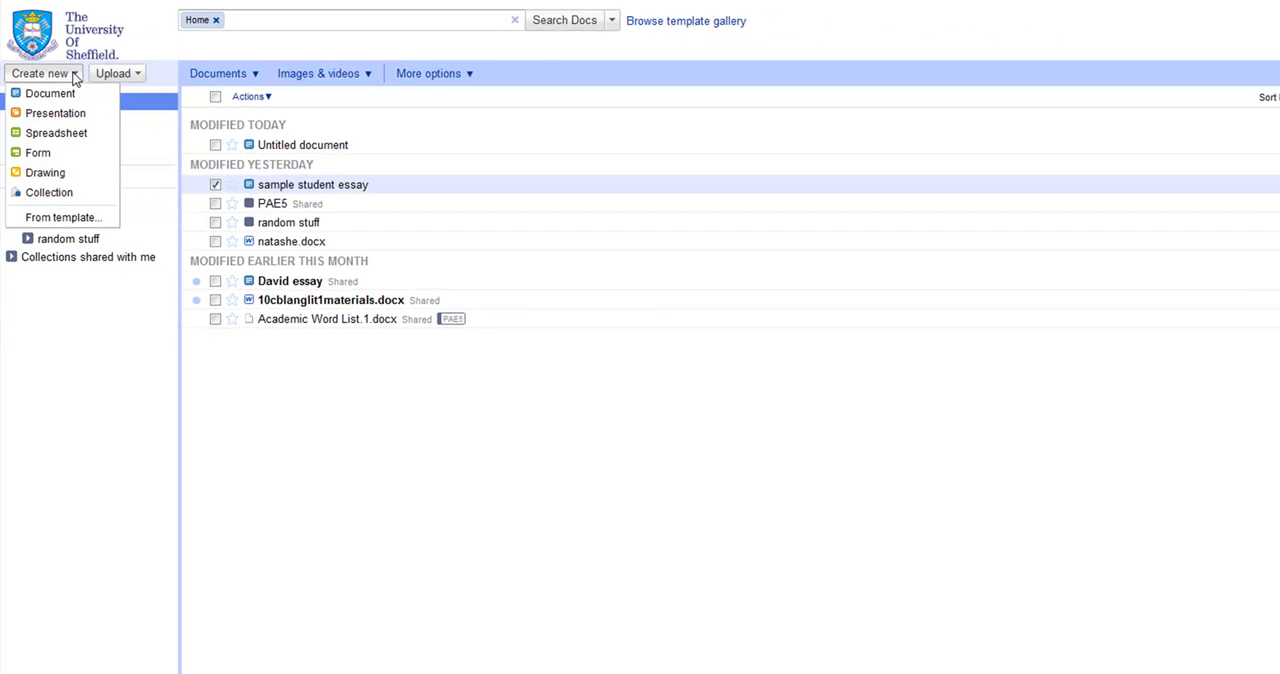
click(105, 145)
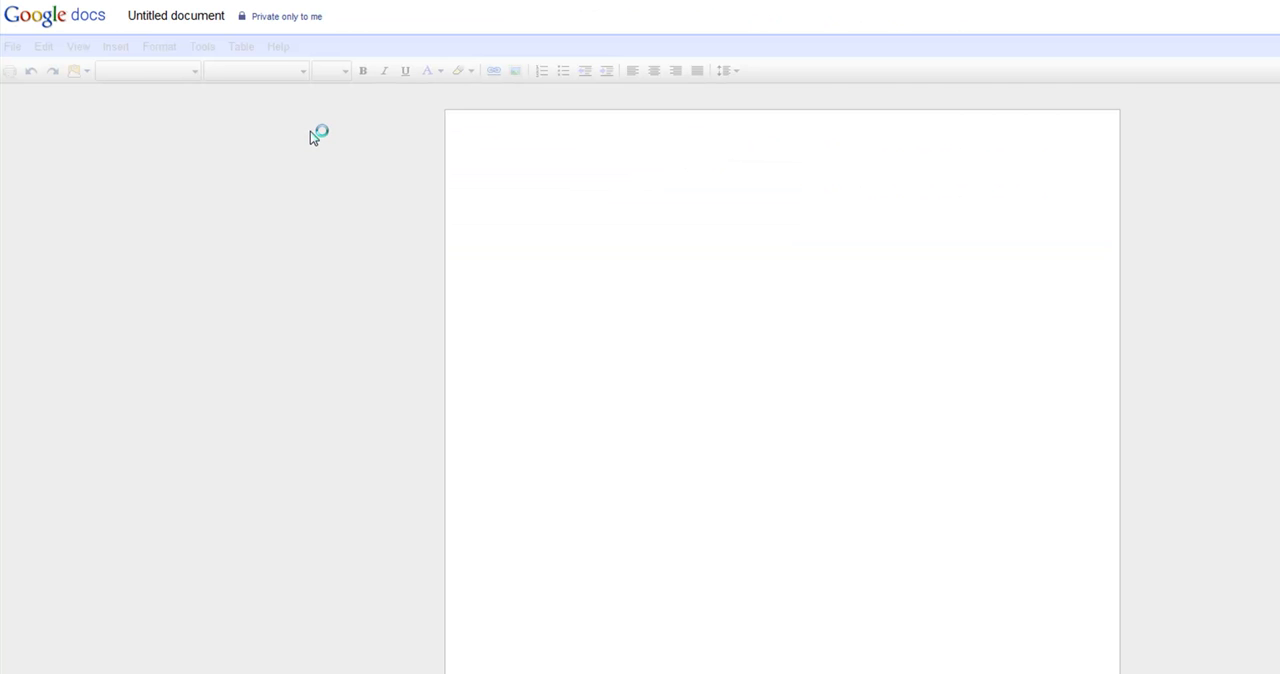
click(205, 22)
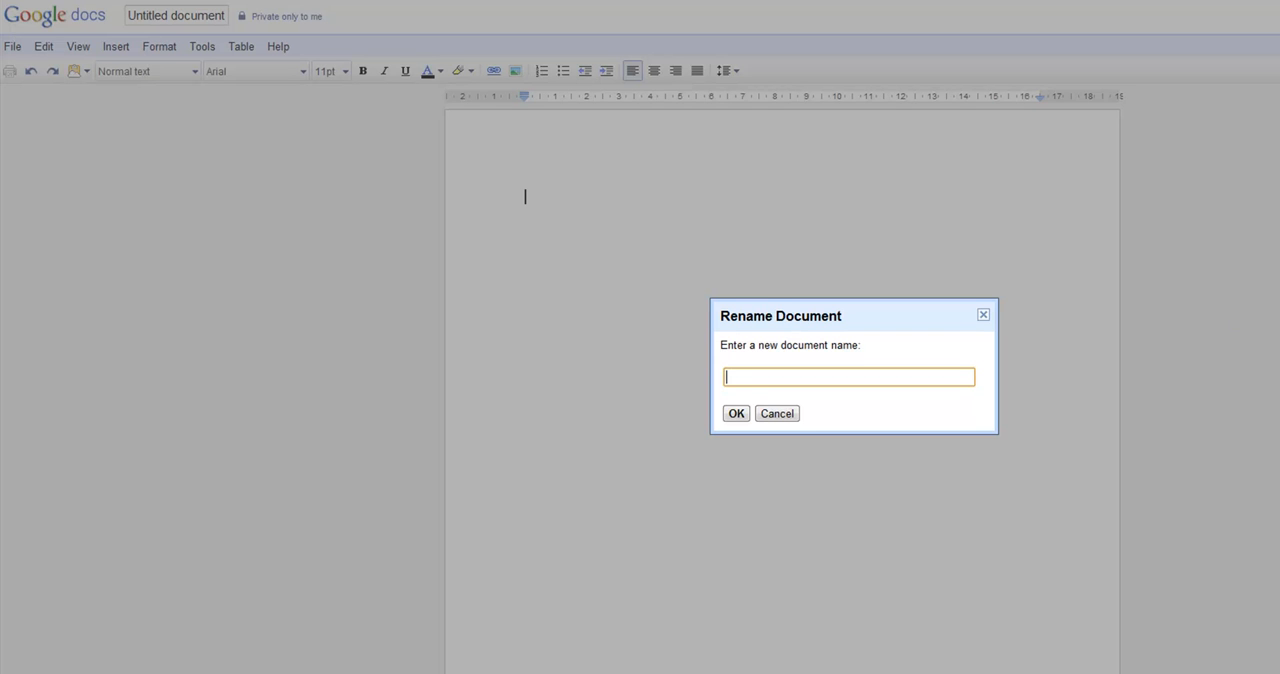
text(B)
text(Juan's )
text(argument essay)
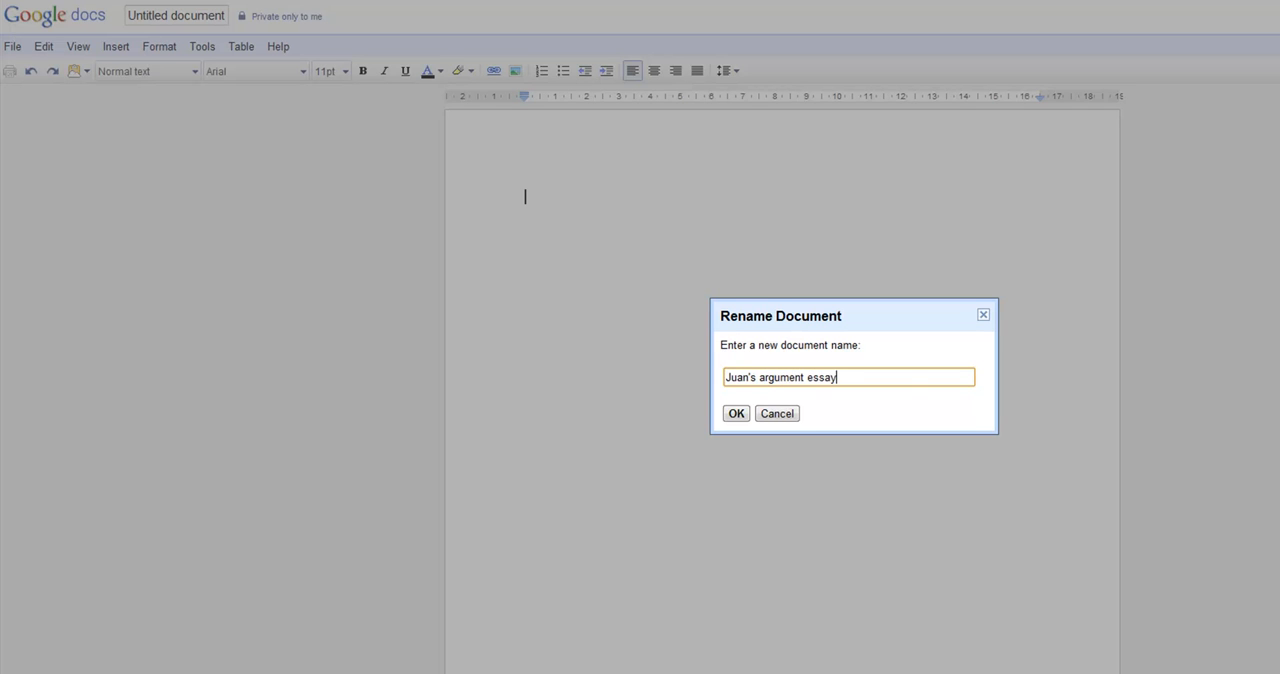
click(736, 413)
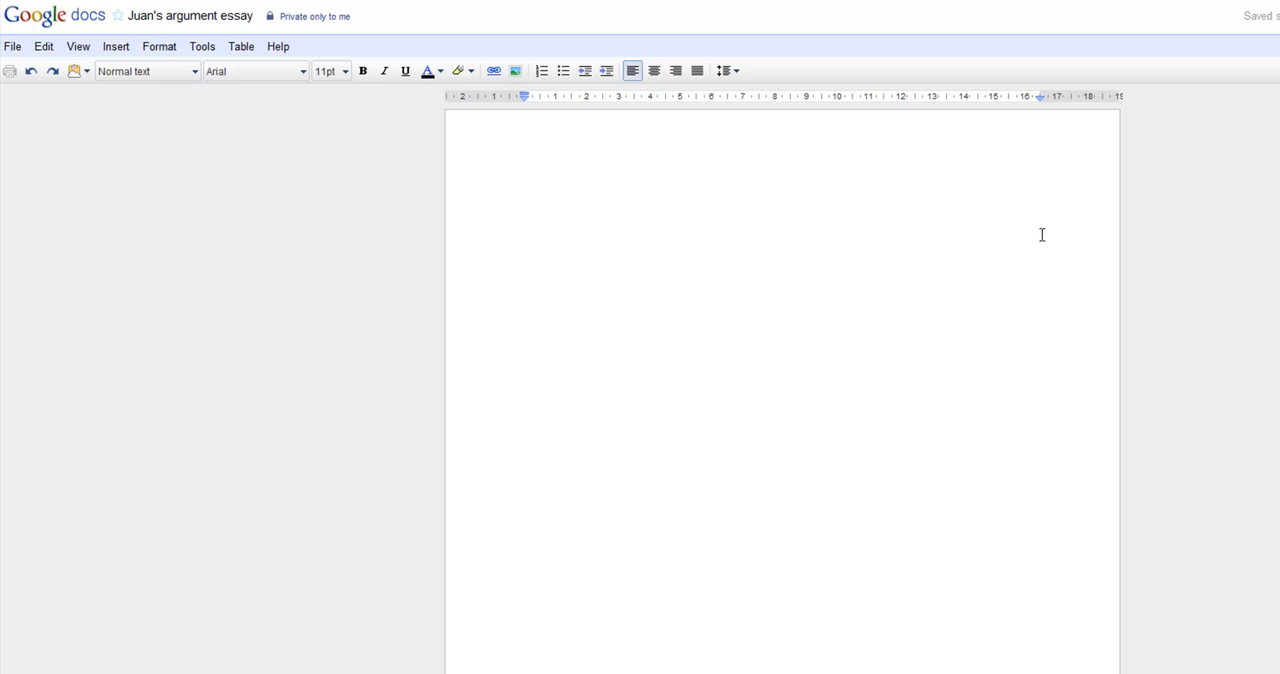
Write the sample line "Discuss blah,, blah, blah" in the document body
text(Discuss blah,, blah, blah)
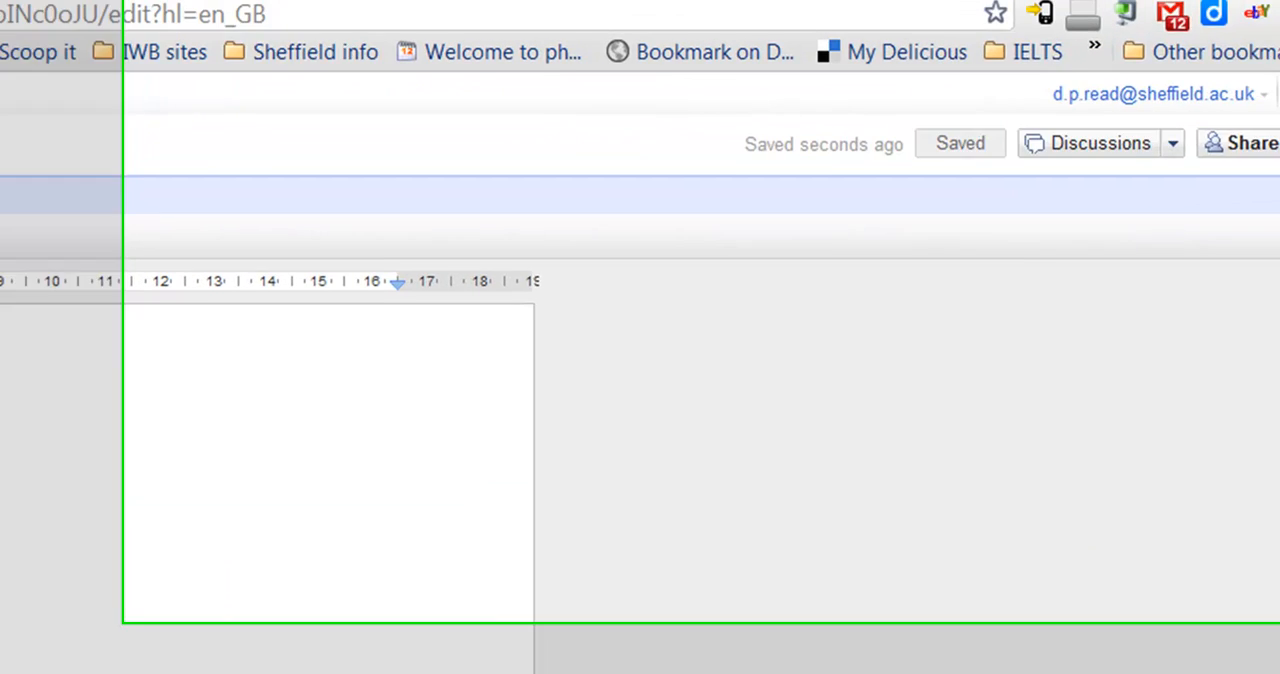
click(1257, 163)
click(1178, 199)
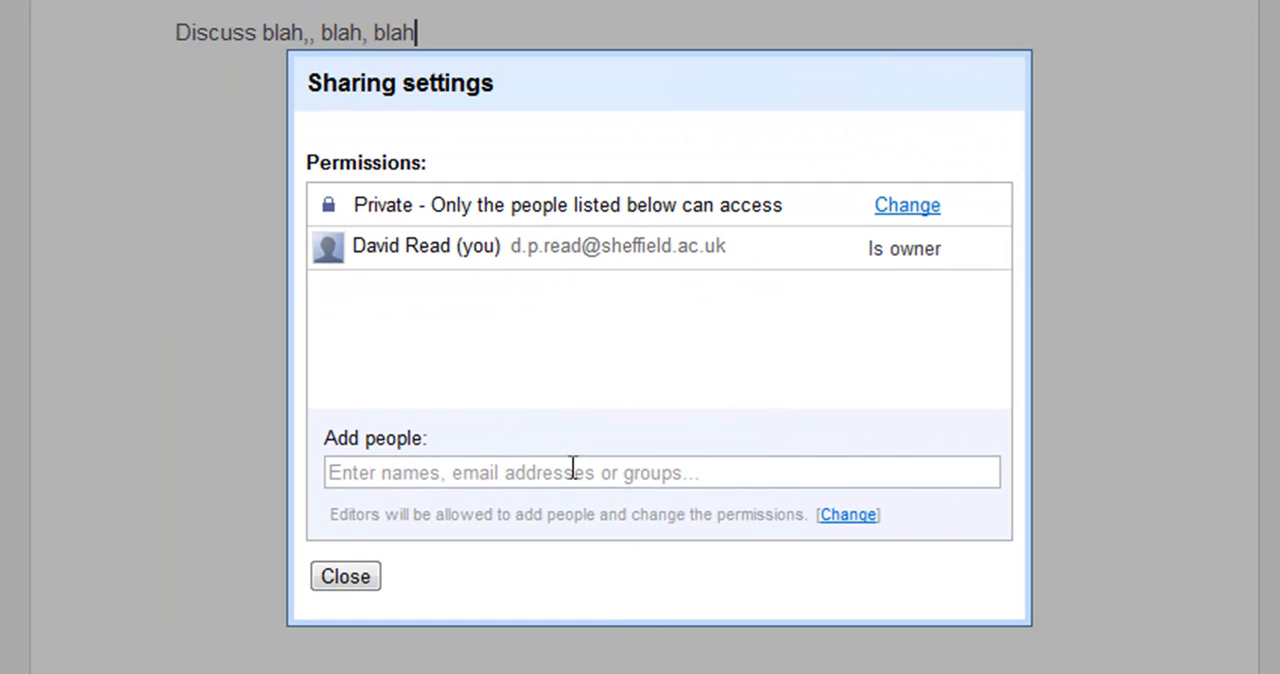
click(573, 470)
text(dfdf)
key(BackSpace)
key(BackSpace)
key(BackSpace)
key(BackSpace)
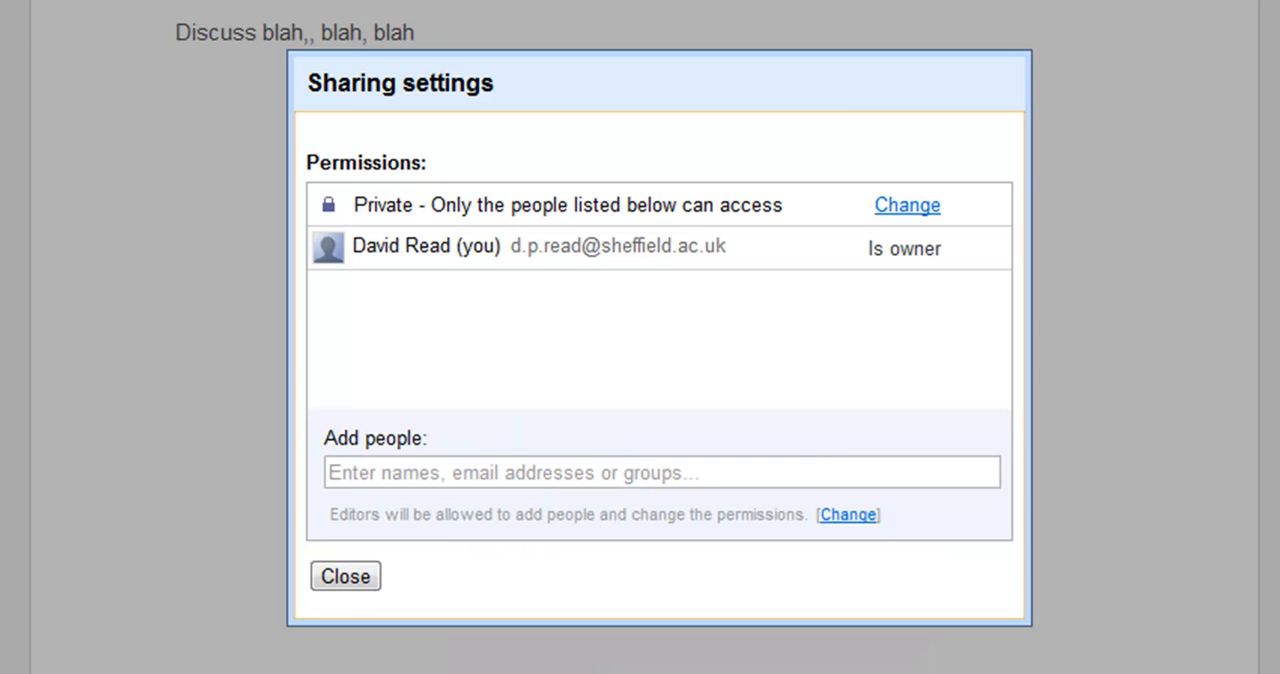
click(349, 573)
Append "#" to the sample line and add a second line reading "dfdfdfdfdf"
click(432, 46)
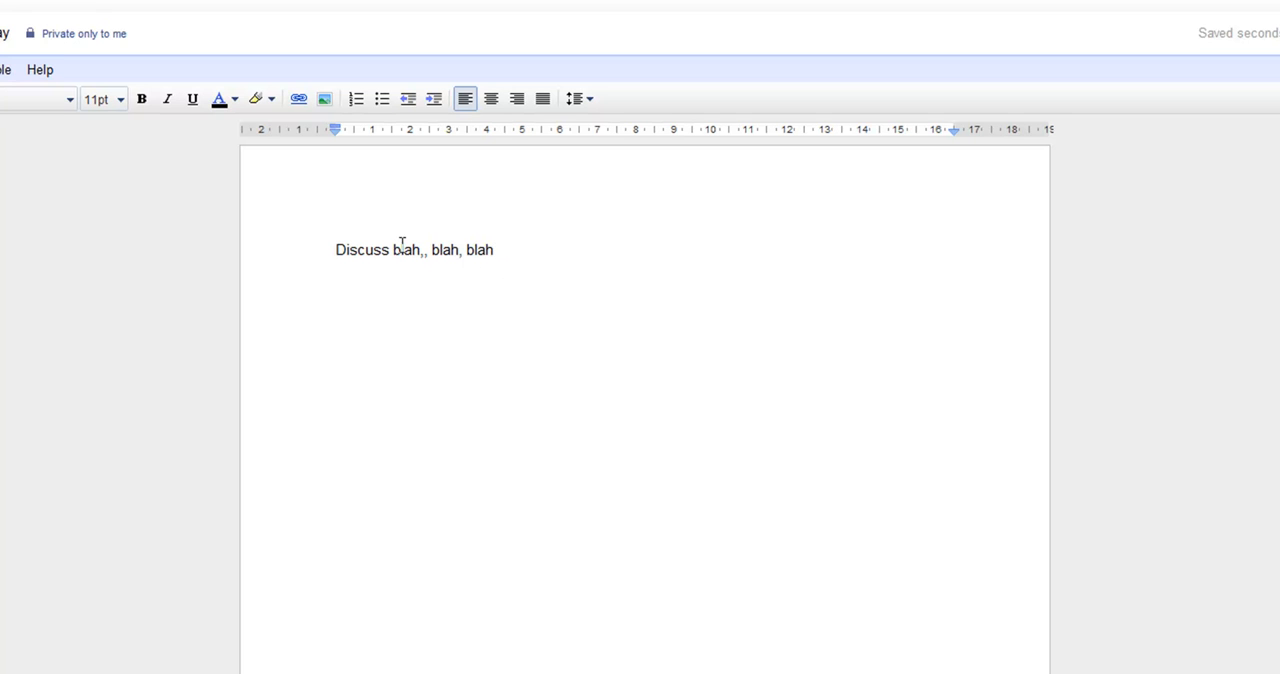
text(#)
key(Return)
text(dfdfdfdfdf)
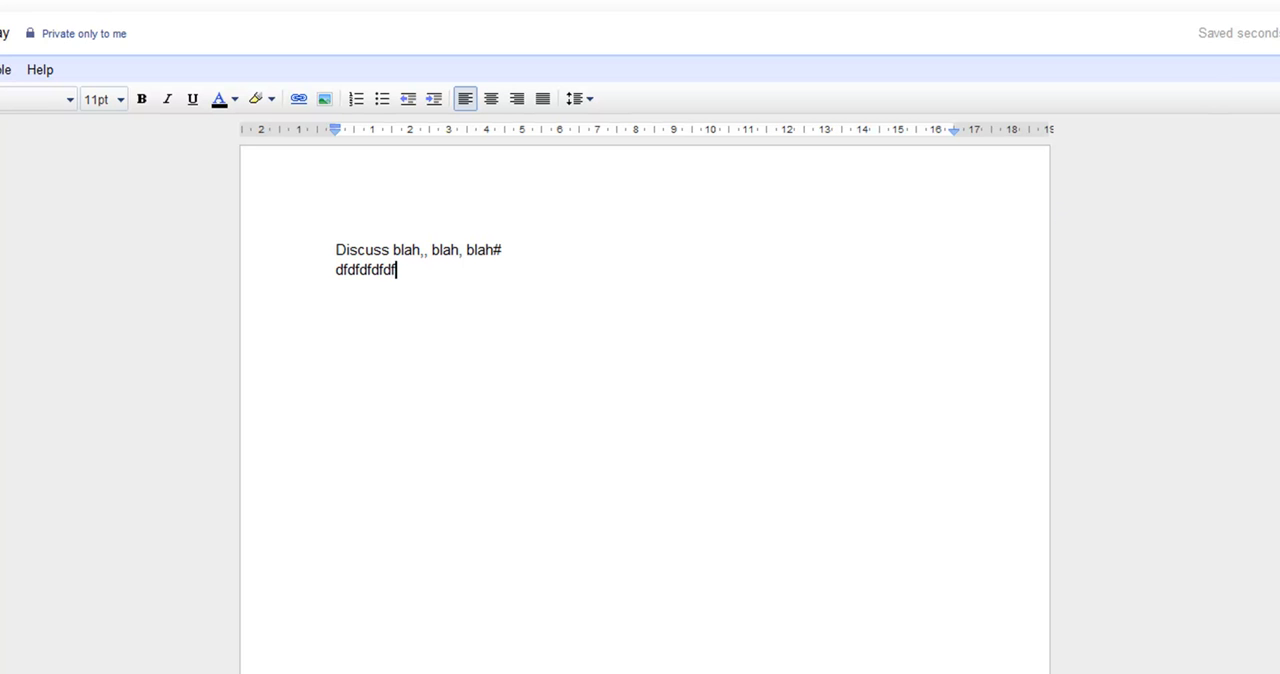
Open "sample student essay" from the document list and post the comment "nice introduction" on "Most of the African countries"
click(30, 2)
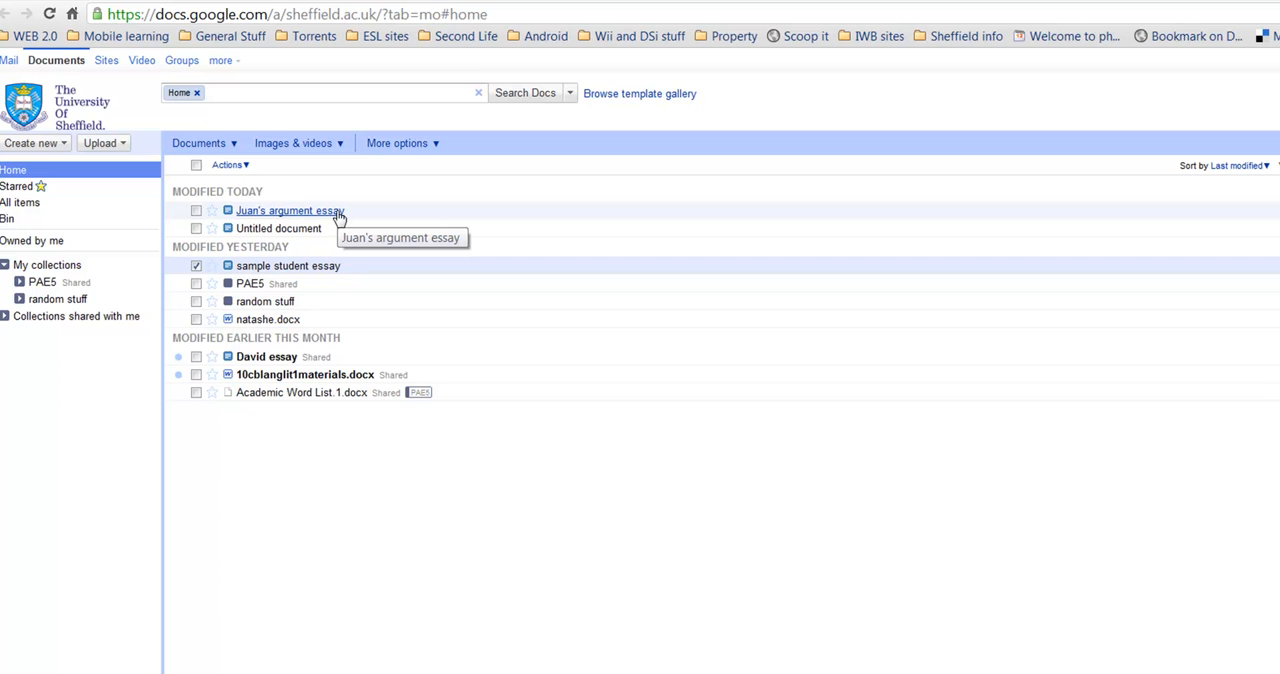
click(318, 268)
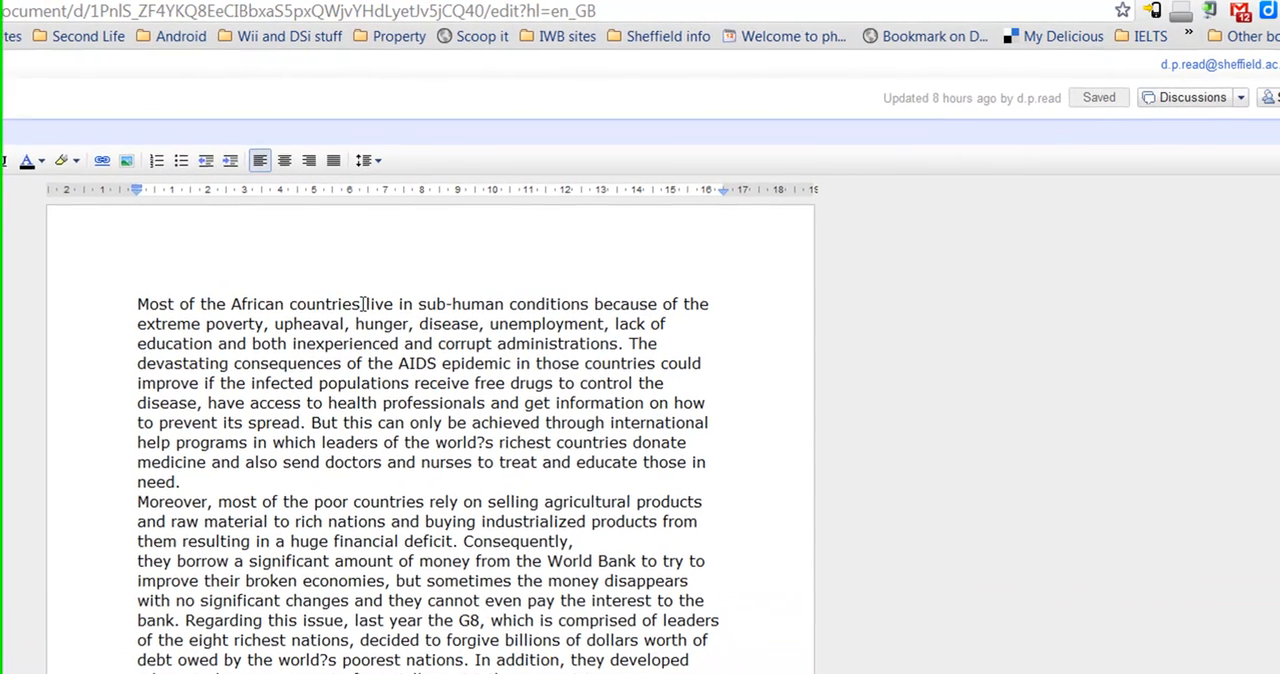
drag(363, 304, 134, 301)
right_click(182, 310)
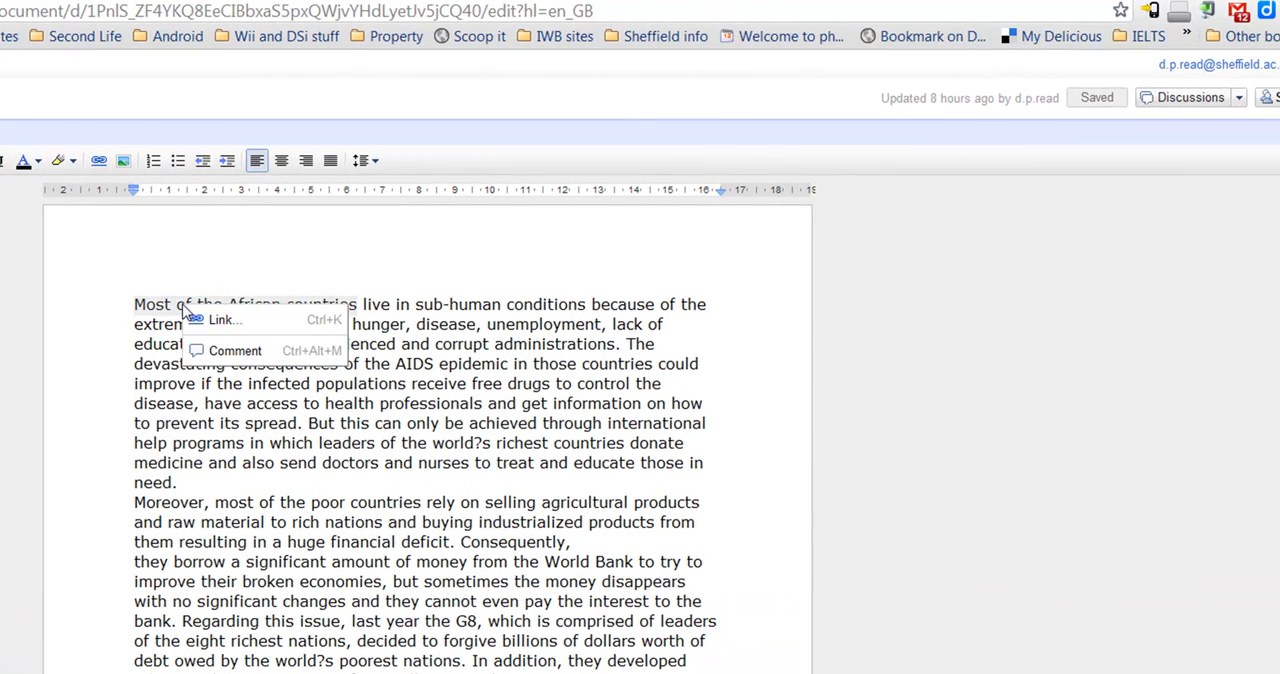
click(236, 352)
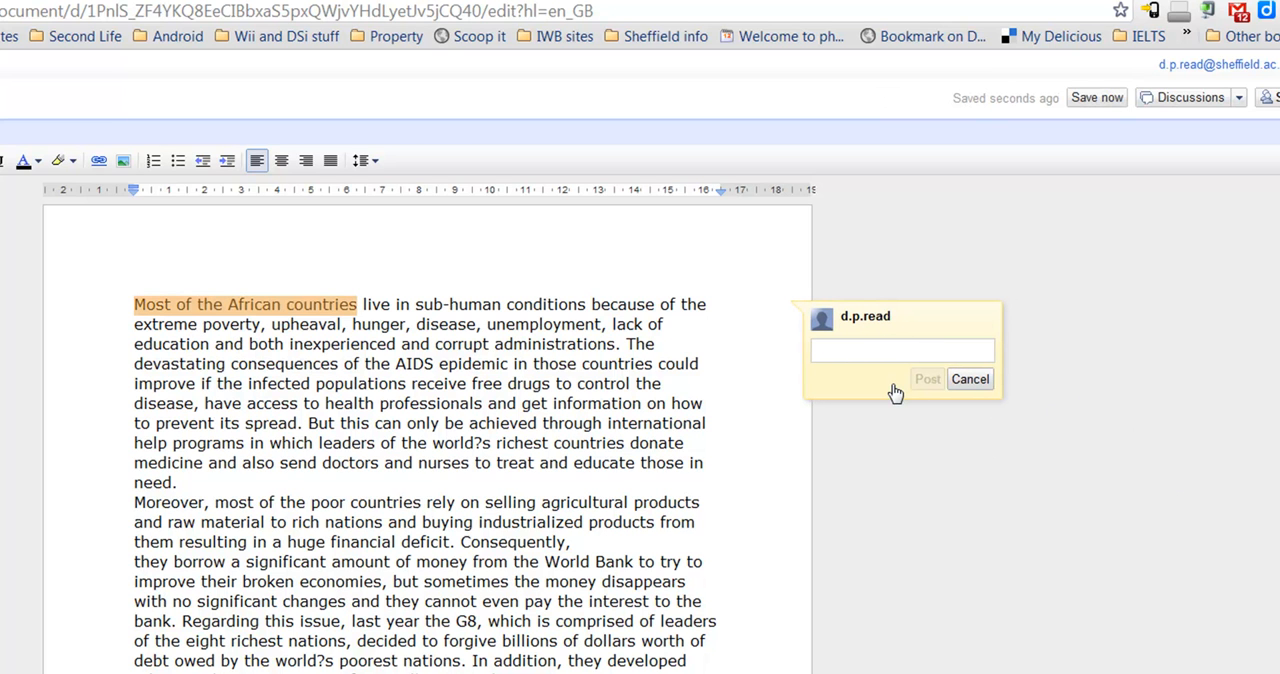
text(nice introduction)
click(928, 386)
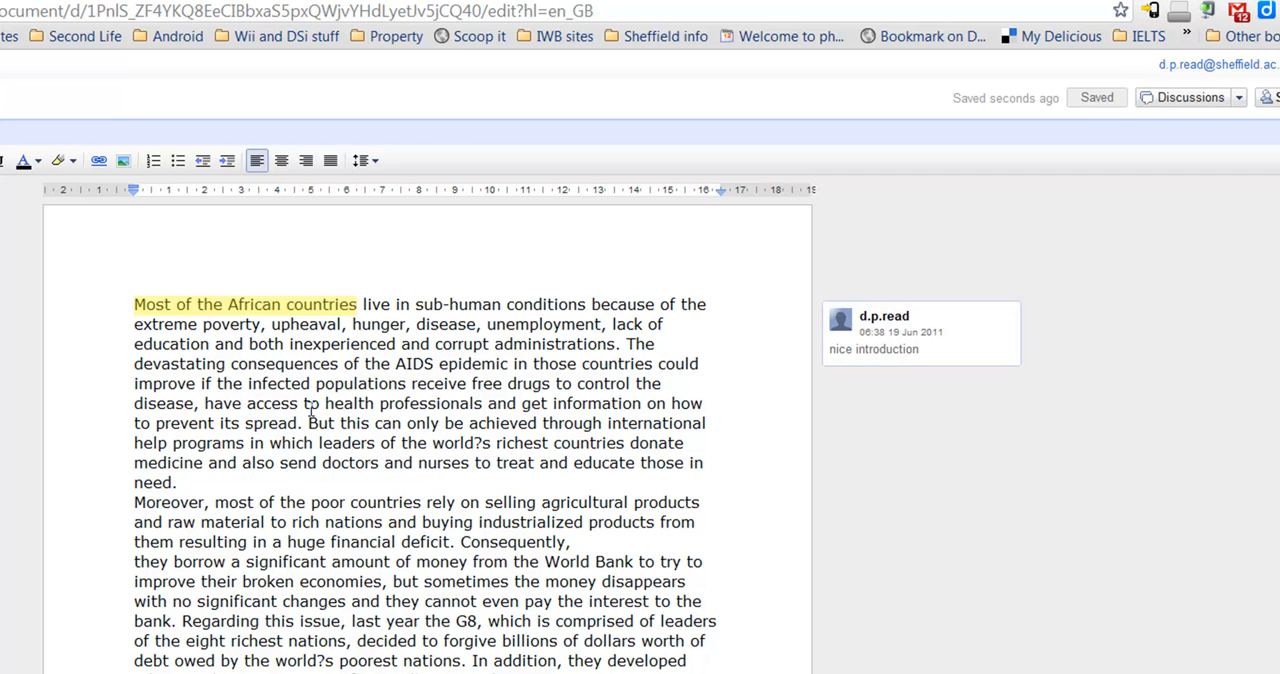
Post the comment "wrong word" on "hunger," in the first paragraph, and check both comments against their highlighted text
drag(411, 324, 354, 326)
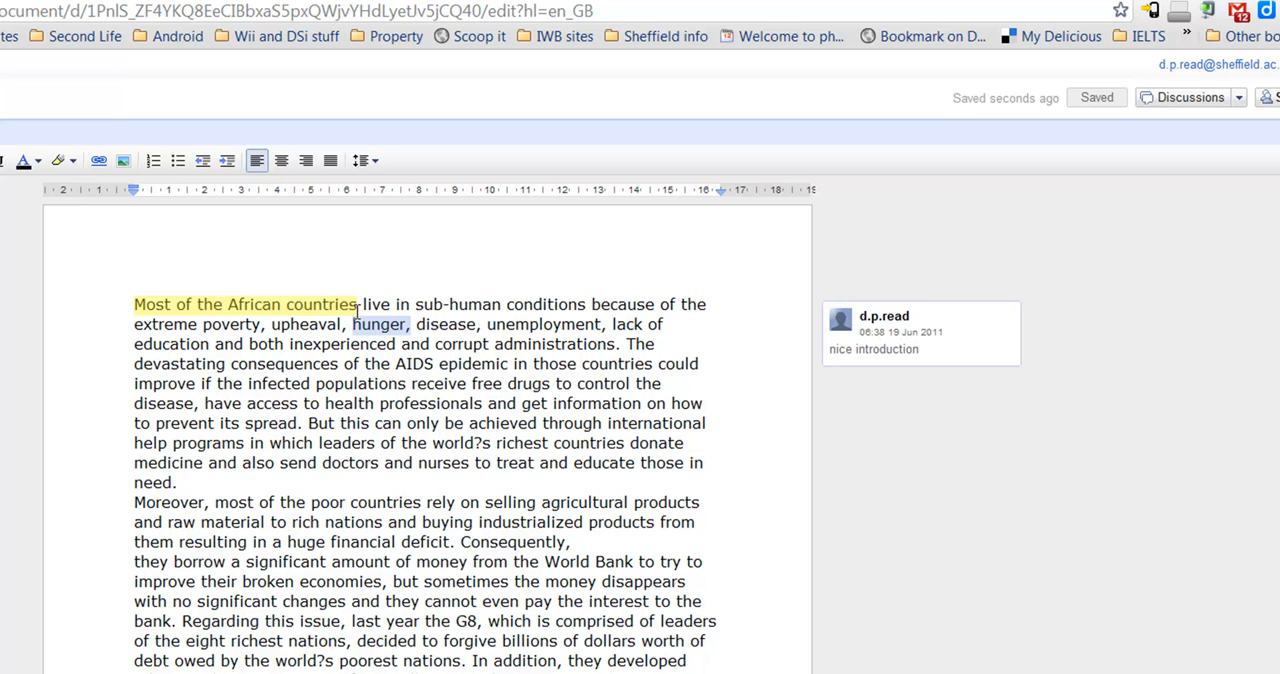
right_click(358, 314)
click(402, 360)
text(wrong word)
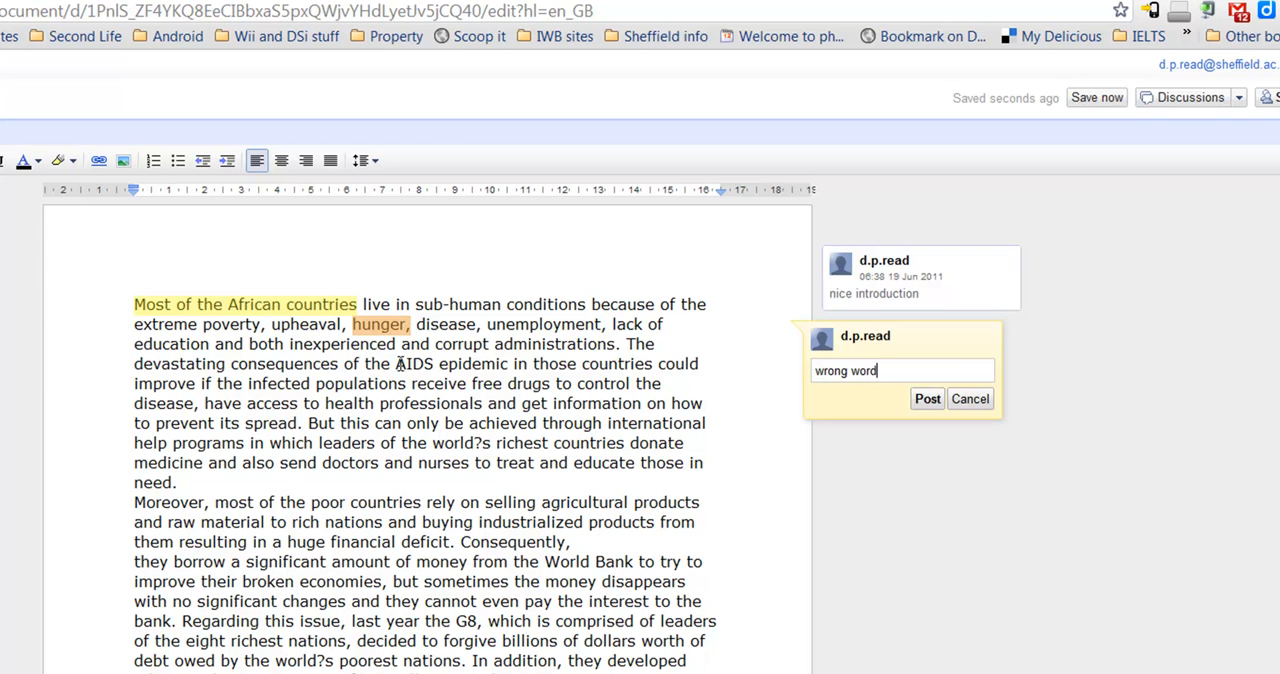
click(926, 400)
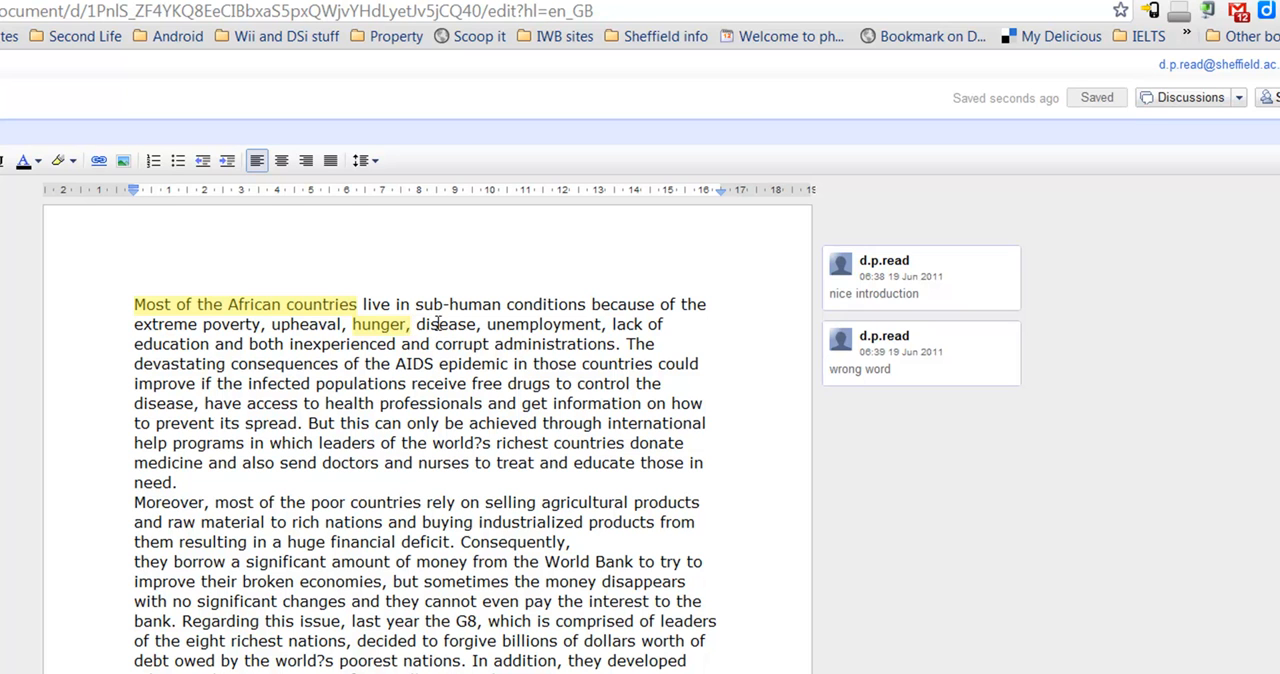
click(931, 262)
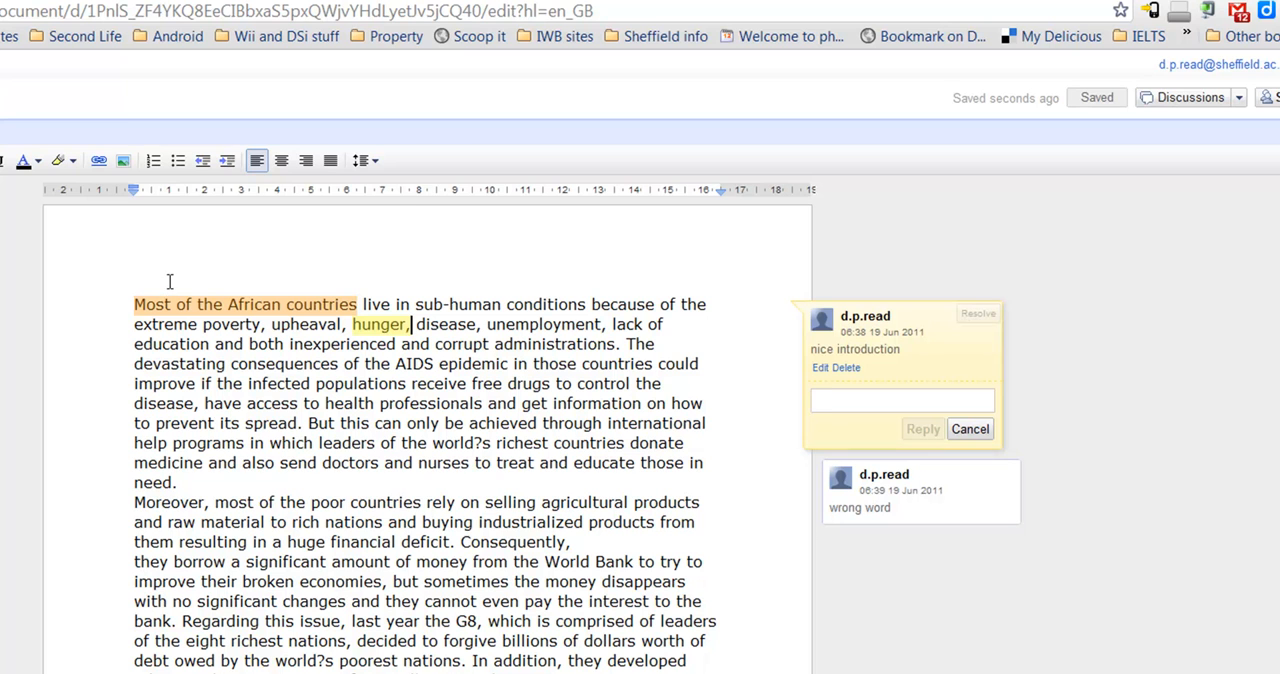
click(371, 324)
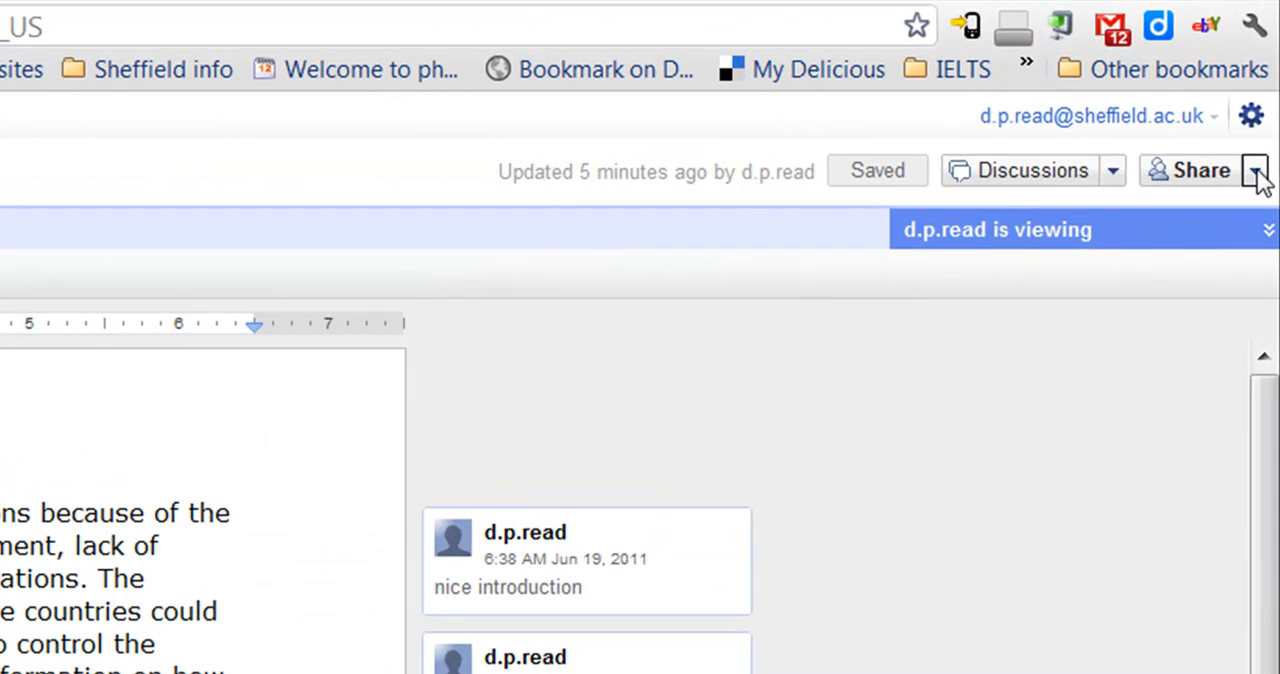
Draft an email to the essay's collaborator reading "your essay has been marked", signed with the sender's first name, and discard it
click(1255, 172)
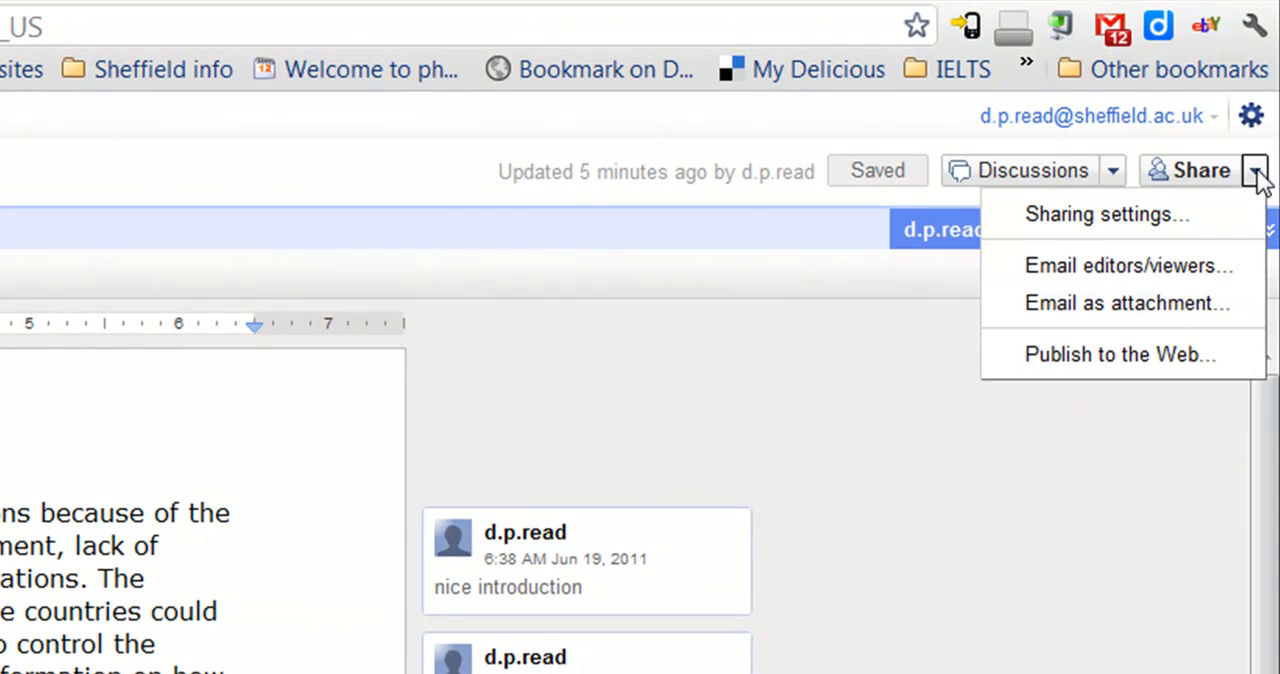
click(1180, 266)
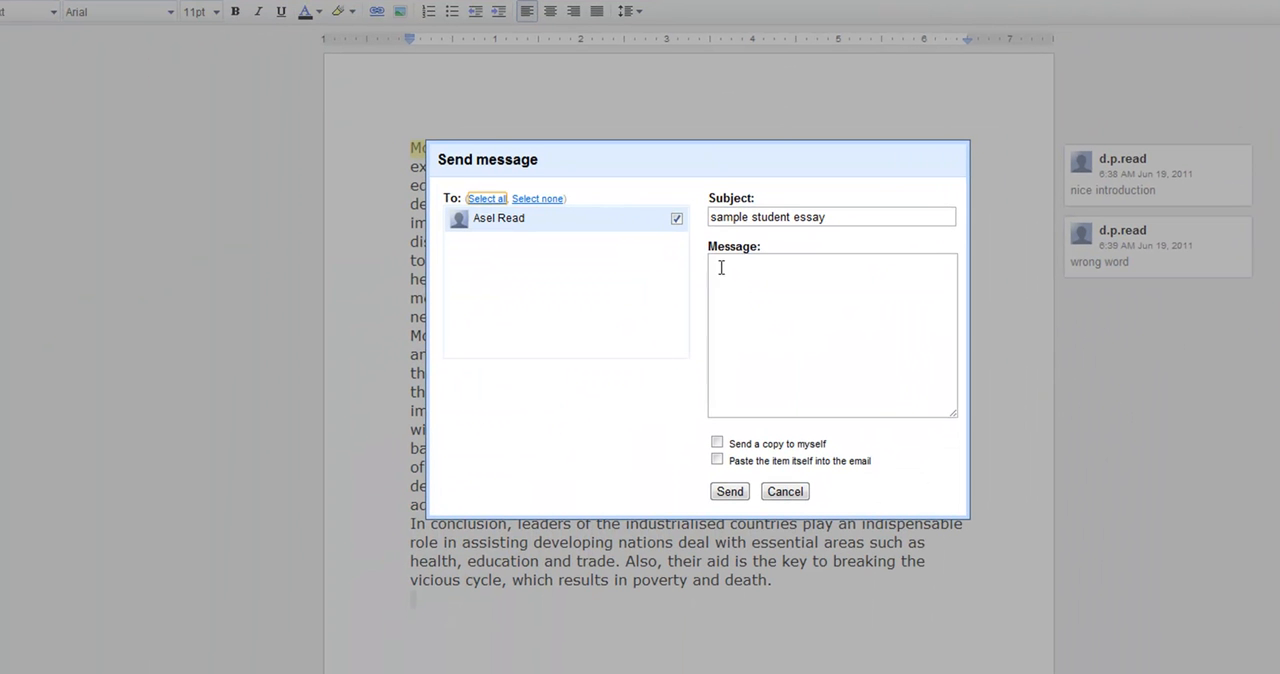
click(497, 521)
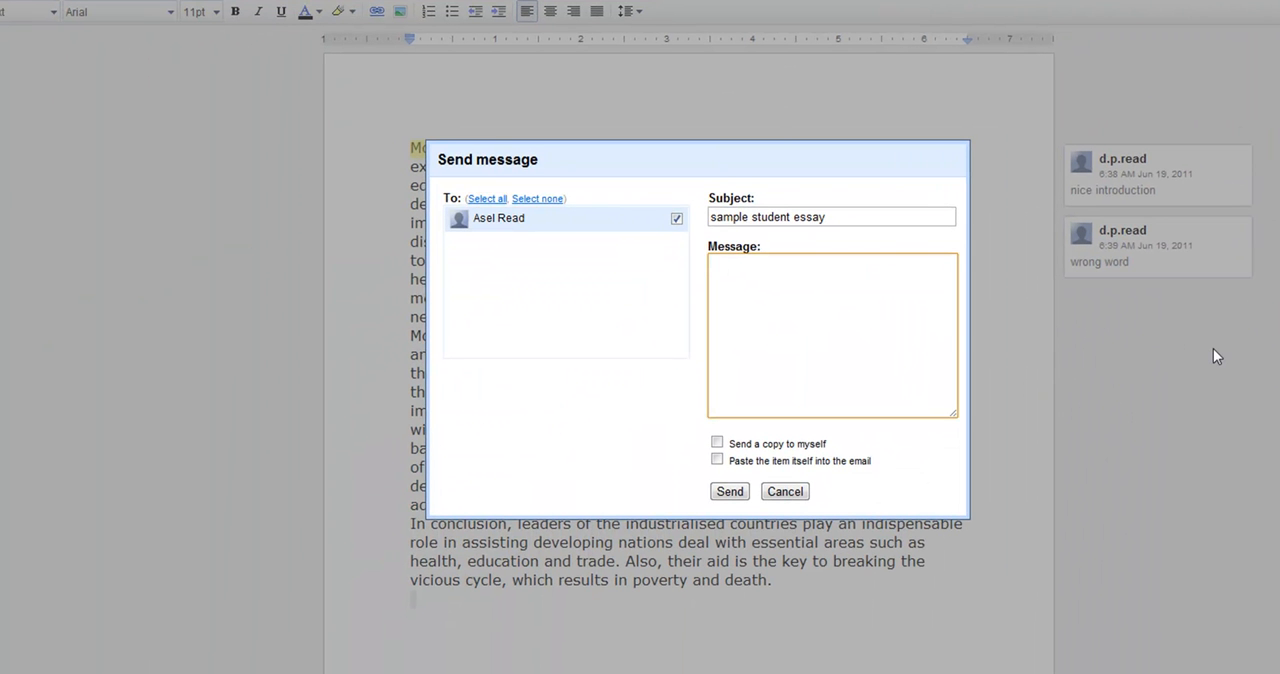
text(your essay has been marked)
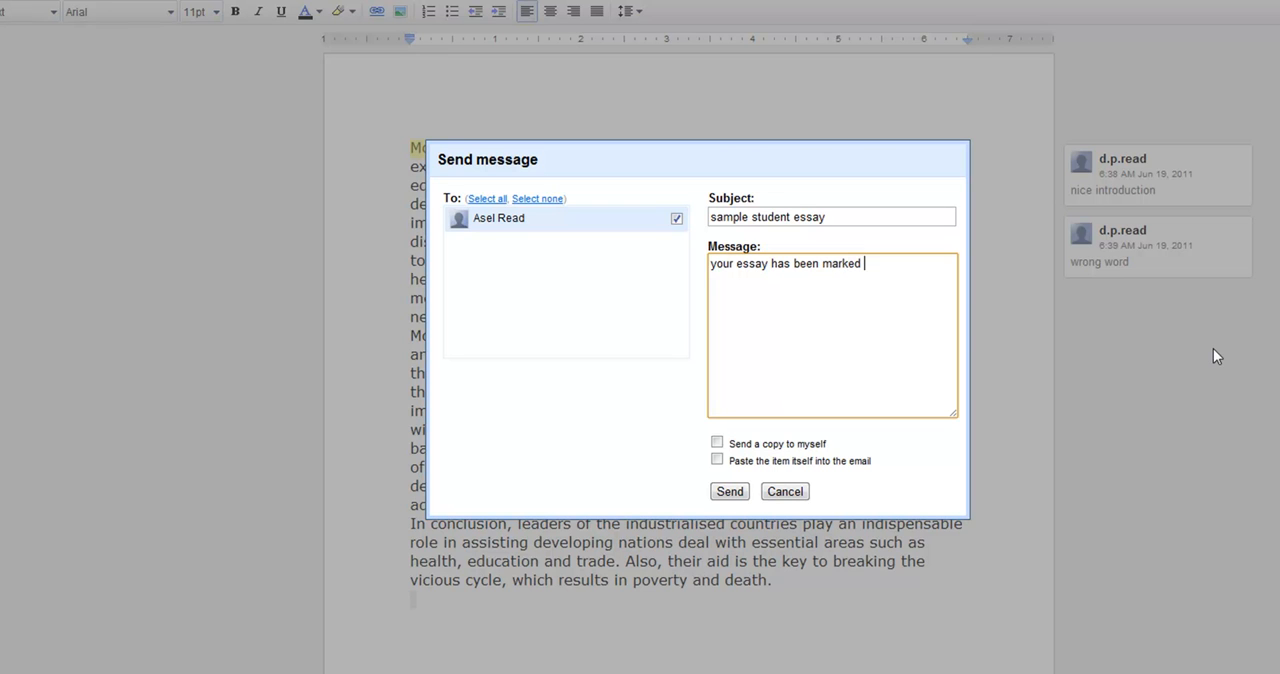
key(Return)
key(Return)
text(David)
click(781, 492)
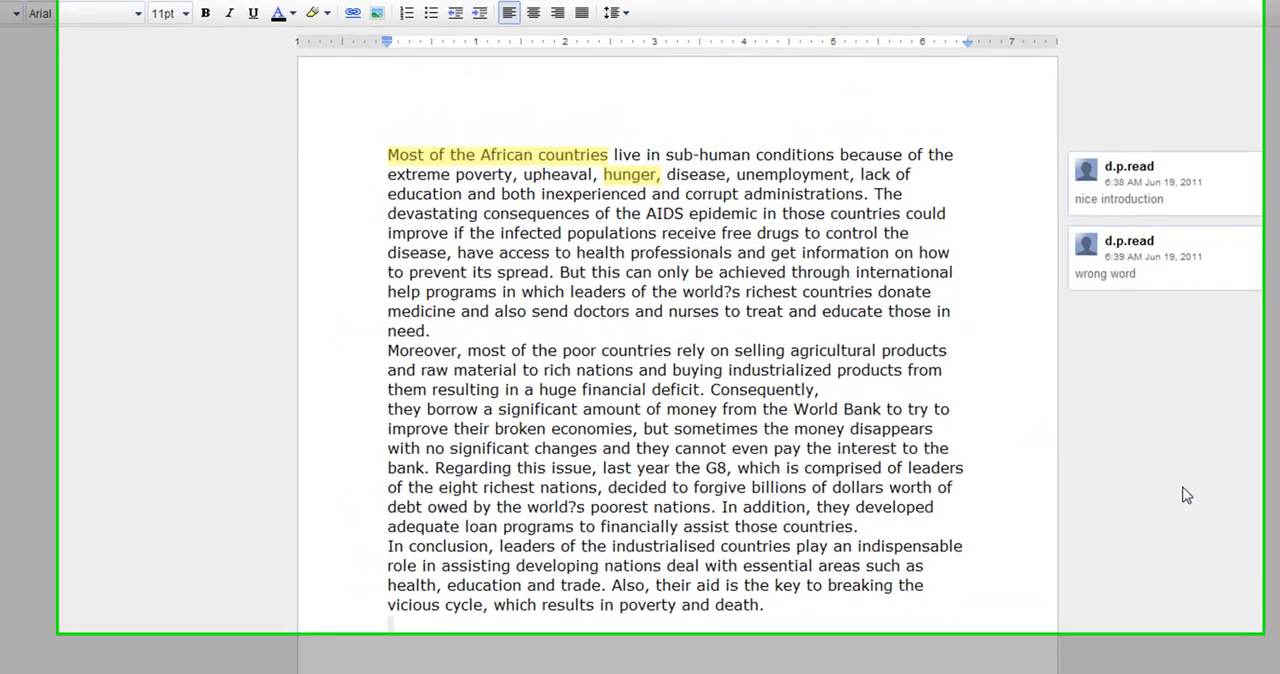